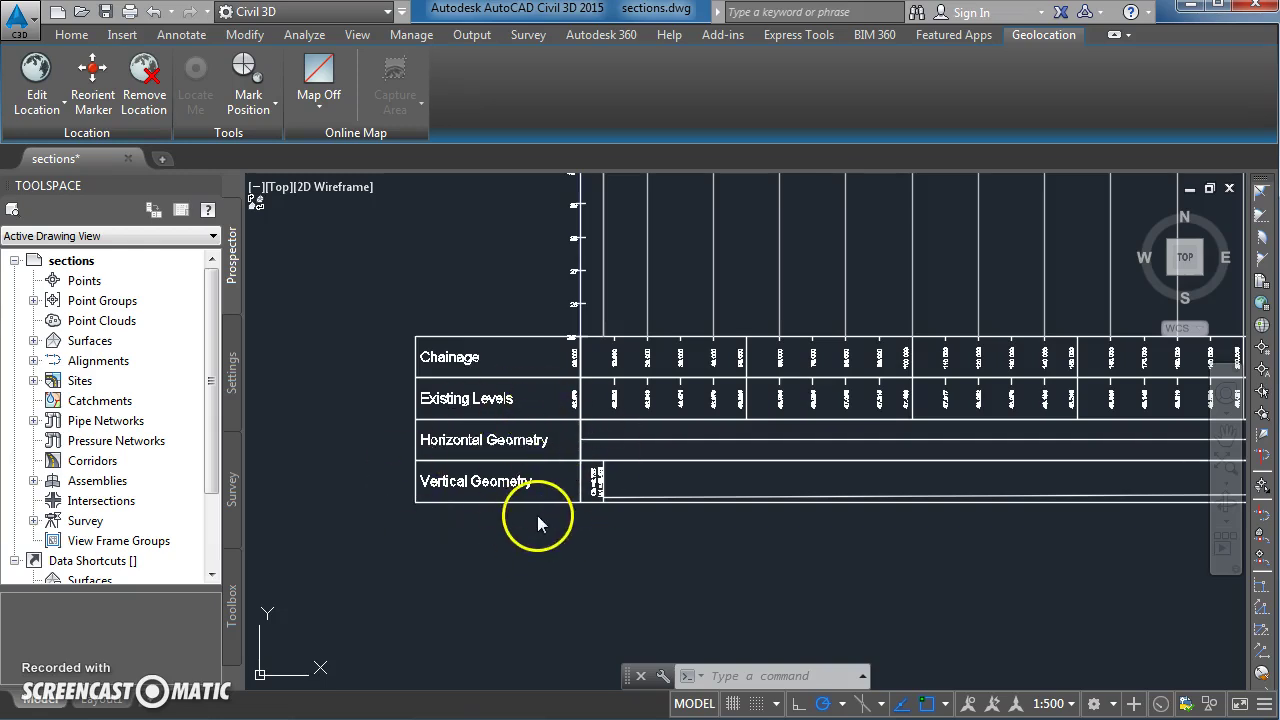
Step: Examine the longsection's existing ground and design profiles and the chainage, existing levels and geometry bands beneath them
{"action": "scroll", "coordinate": [620, 471], "scroll_direction": "down", "scroll_amount": 3}
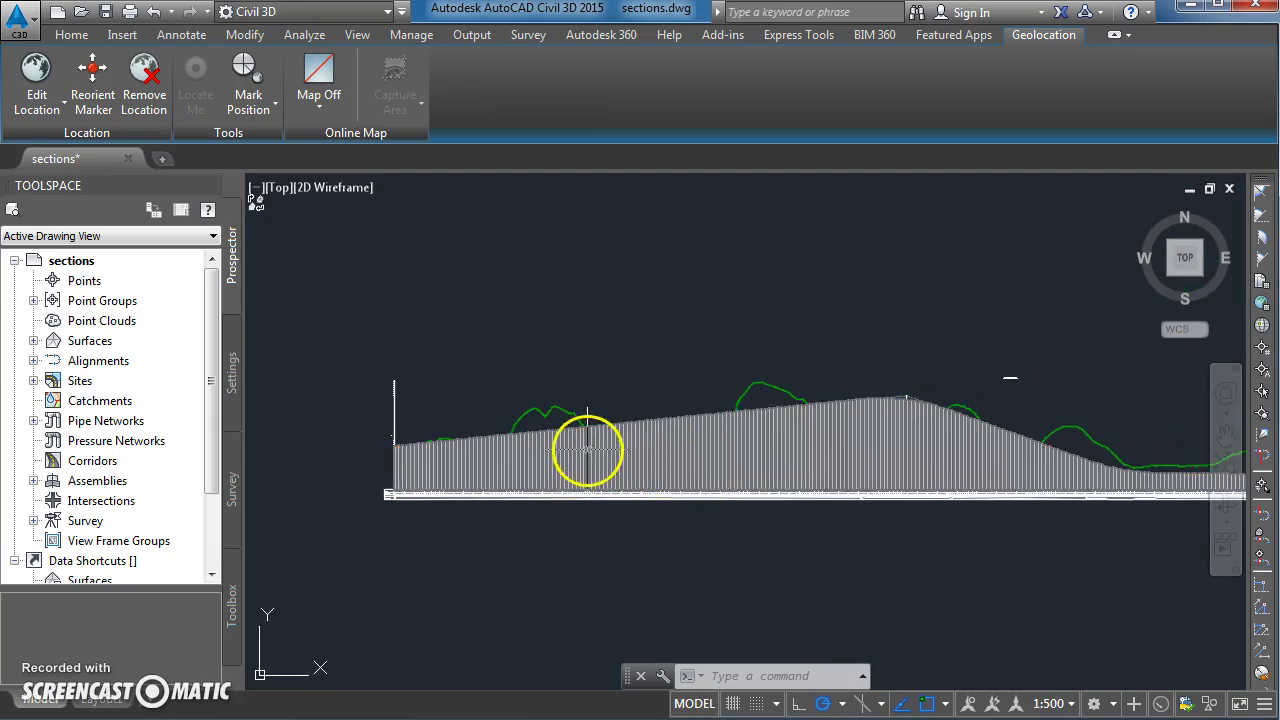
{"action": "scroll", "coordinate": [586, 451], "scroll_direction": "up", "scroll_amount": 2}
{"action": "scroll", "coordinate": [500, 451], "scroll_direction": "up", "scroll_amount": 3}
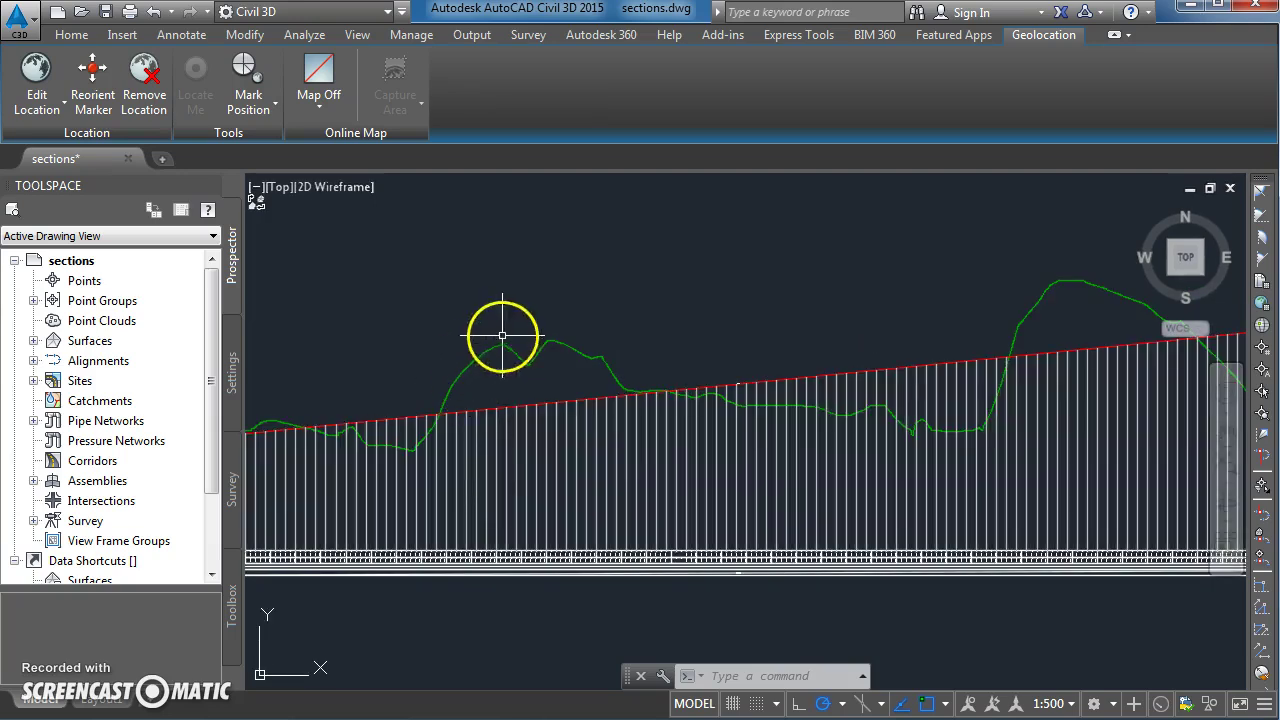
{"action": "mouse_move", "coordinate": [578, 351]}
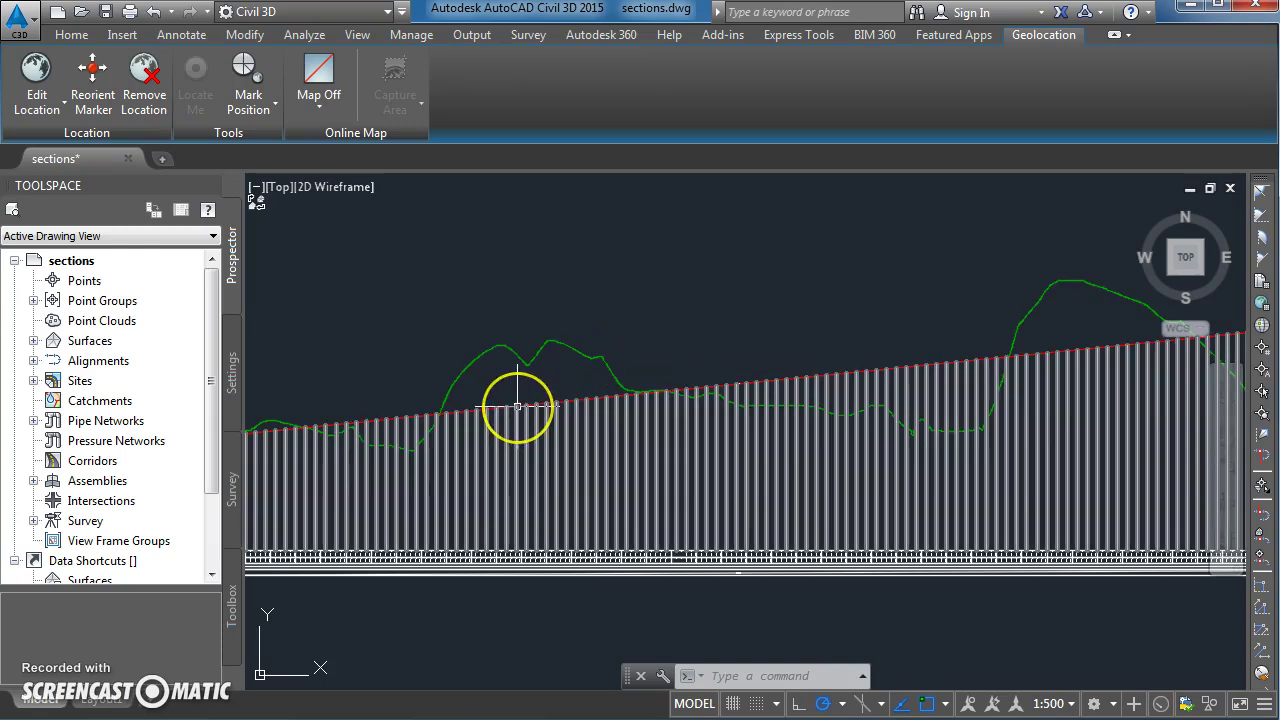
{"action": "mouse_move", "coordinate": [517, 406]}
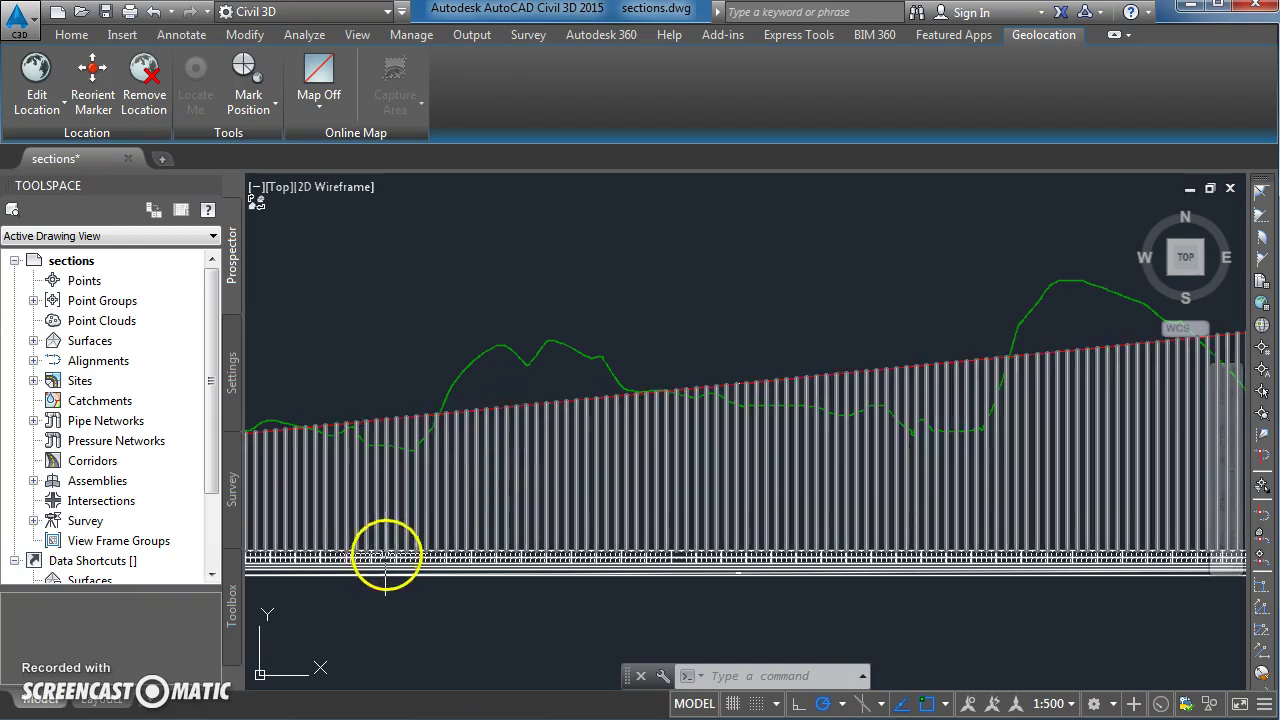
{"action": "scroll", "coordinate": [780, 506], "scroll_direction": "down", "scroll_amount": 4}
{"action": "scroll", "coordinate": [590, 515], "scroll_direction": "up", "scroll_amount": 5}
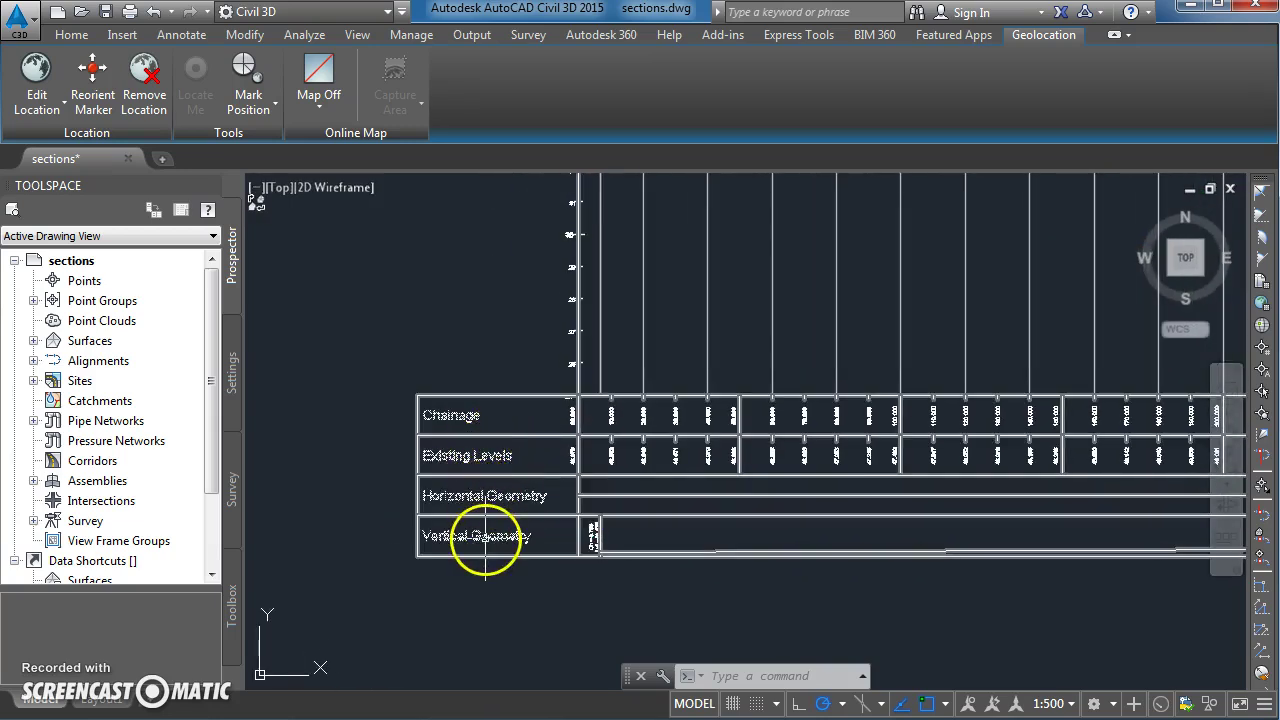
{"action": "scroll", "coordinate": [514, 543], "scroll_direction": "up", "scroll_amount": 3}
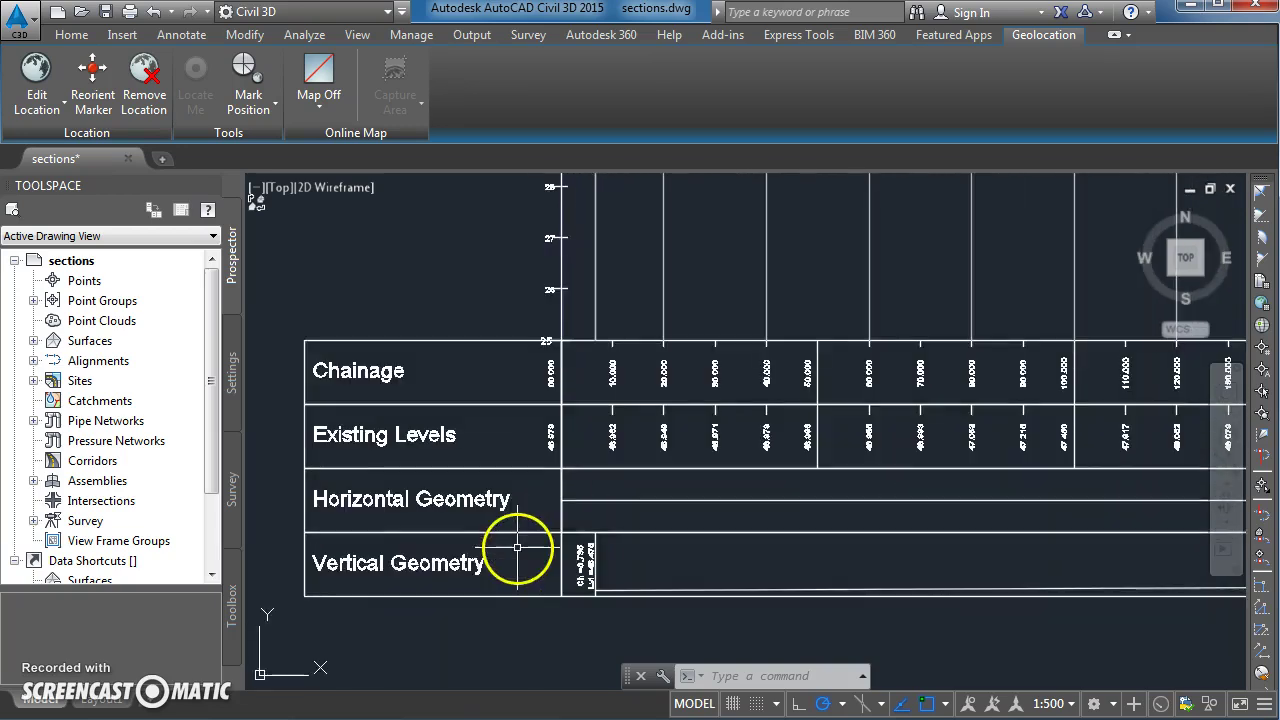
{"action": "middle_click_drag", "start_coordinate": [510, 535], "coordinate": [533, 514]}
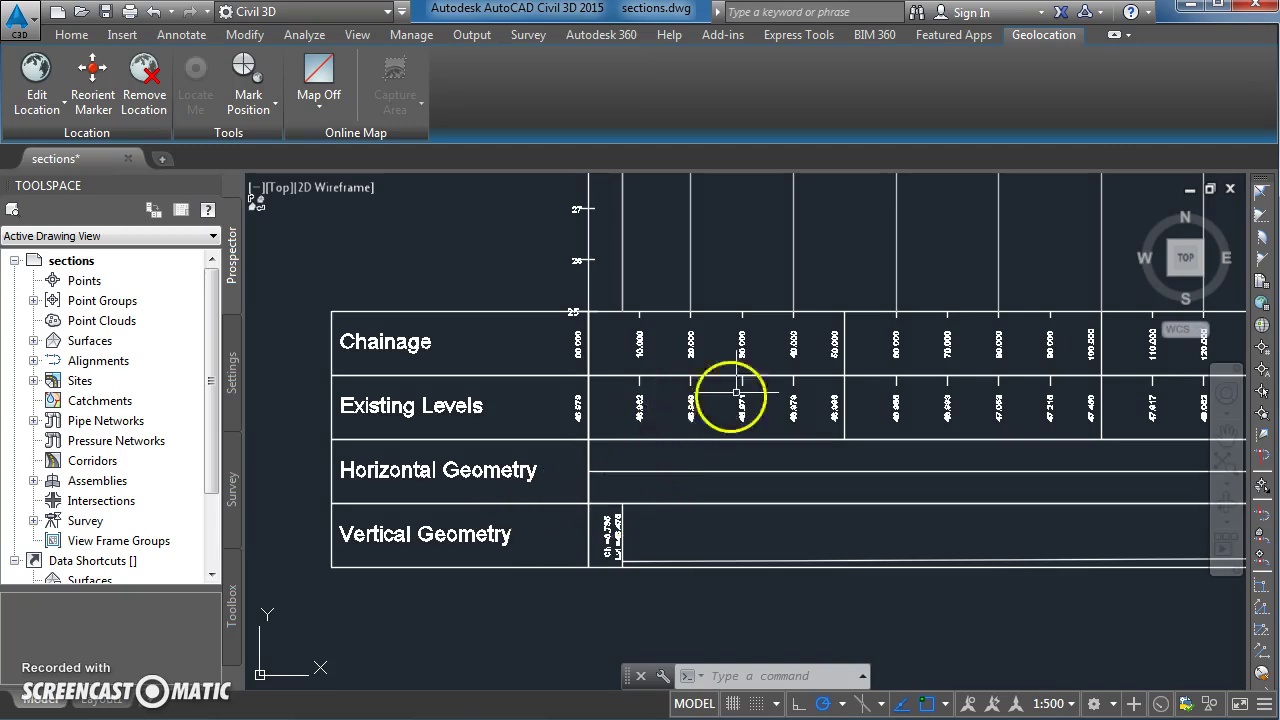
{"action": "scroll", "coordinate": [549, 443], "scroll_direction": "down", "scroll_amount": 1}
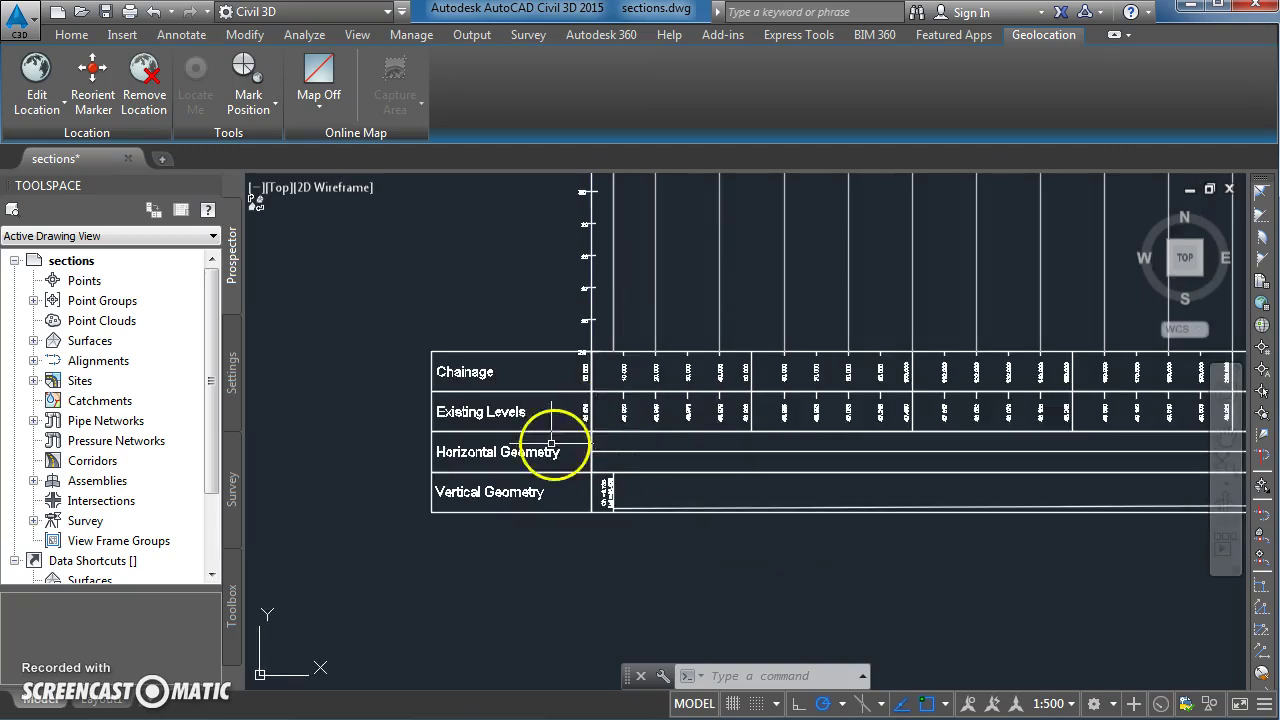
{"action": "scroll", "coordinate": [609, 449], "scroll_direction": "up", "scroll_amount": 3}
{"action": "middle_click_drag", "start_coordinate": [607, 449], "coordinate": [623, 403]}
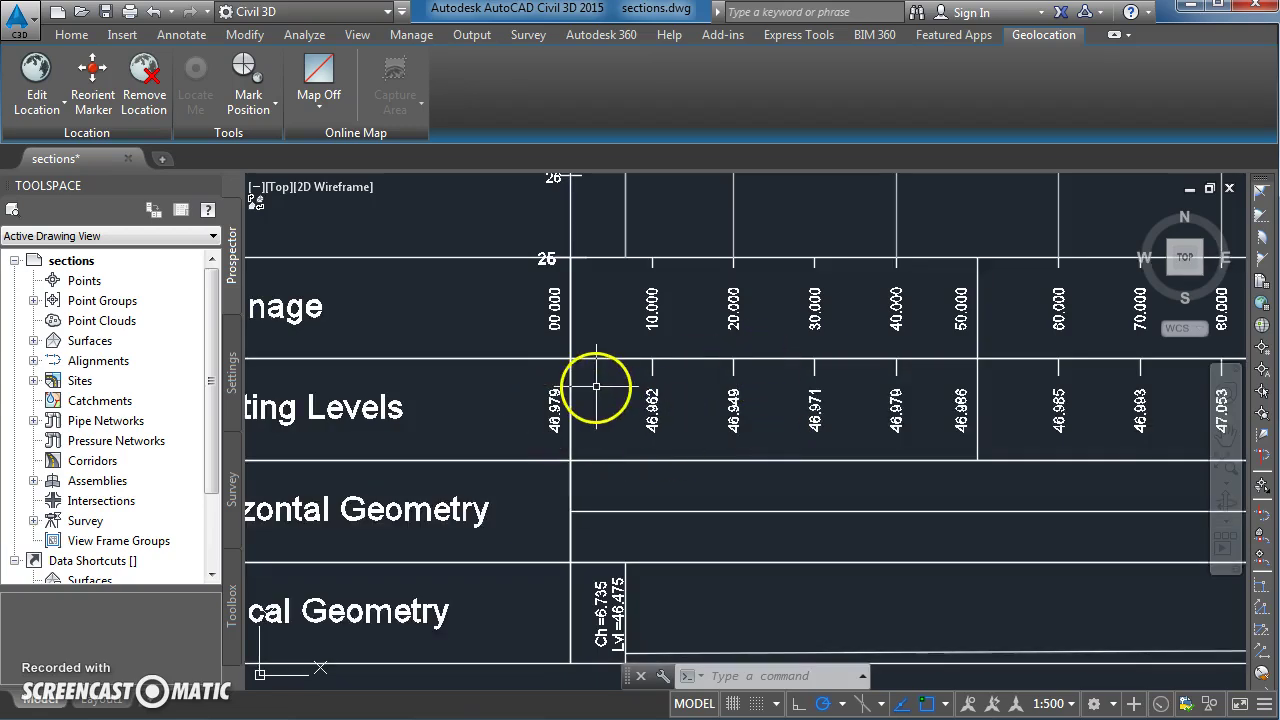
{"action": "scroll", "coordinate": [535, 448], "scroll_direction": "down", "scroll_amount": 2}
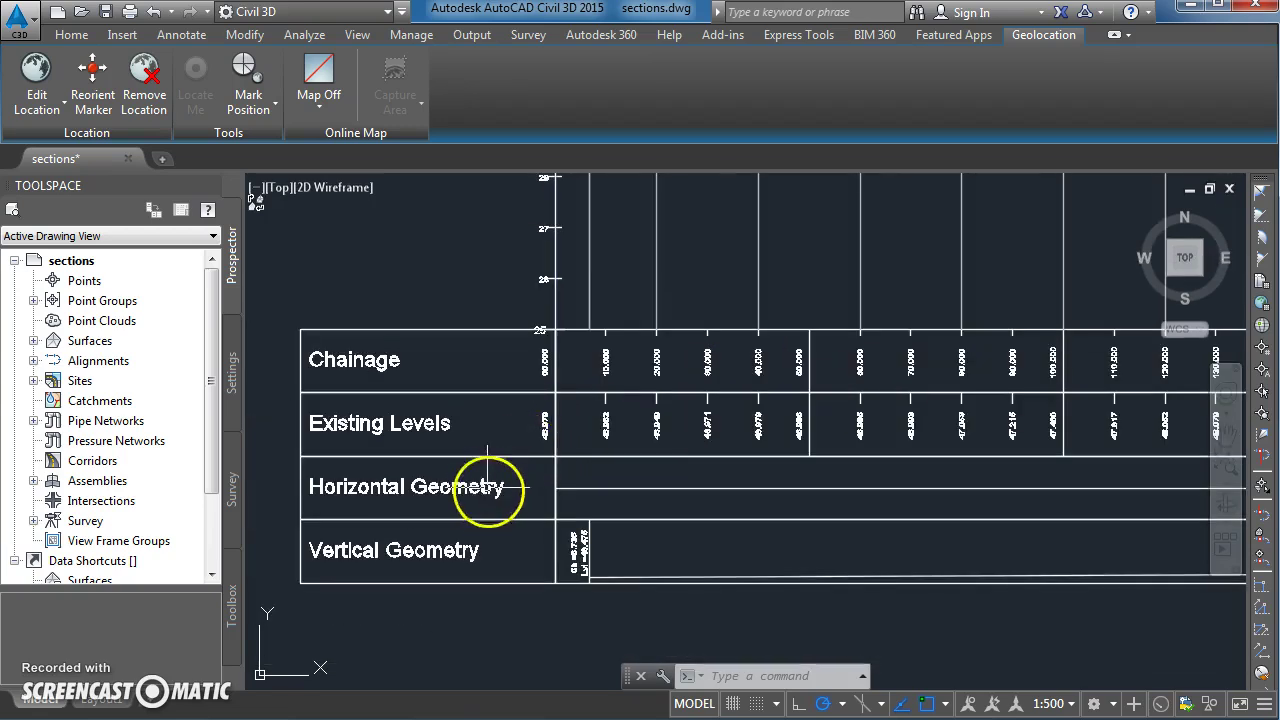
Step: Add a Chainage IE Legacy profile data band to the profile view, labelling geometry points from profile Alignment - (1) - VP 1
{"action": "left_click", "coordinate": [422, 584]}
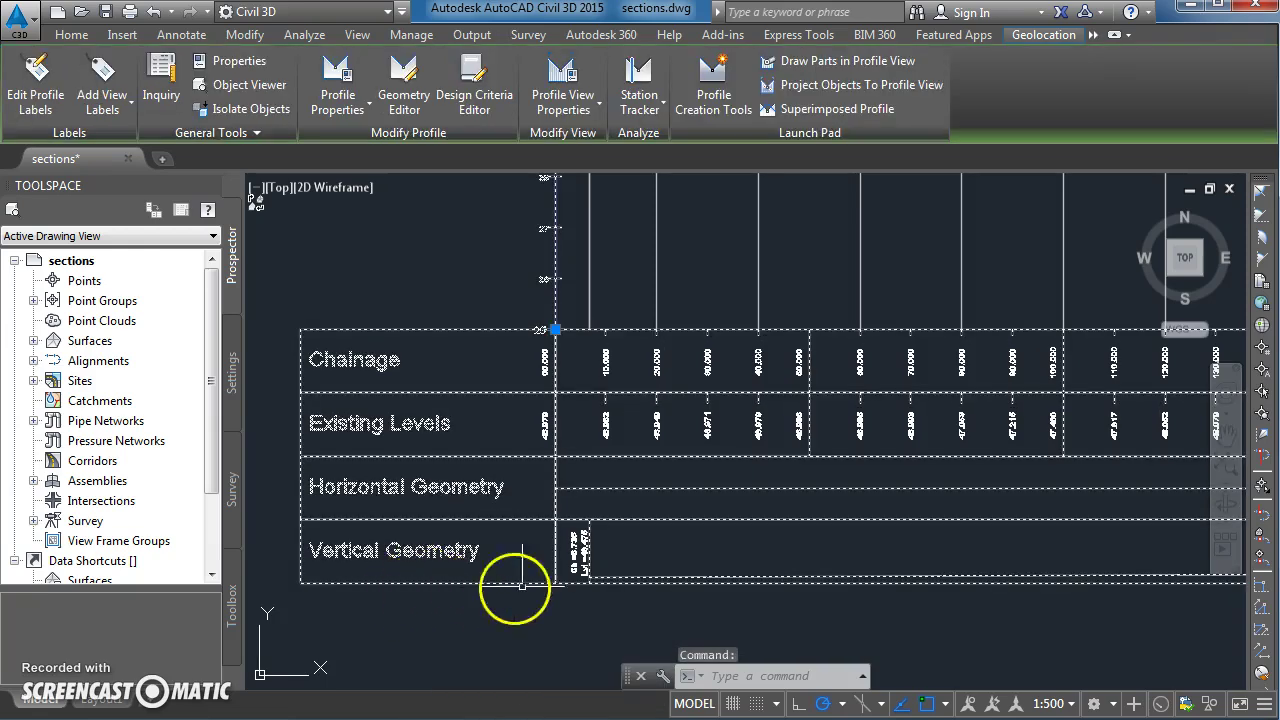
{"action": "left_click", "coordinate": [565, 75]}
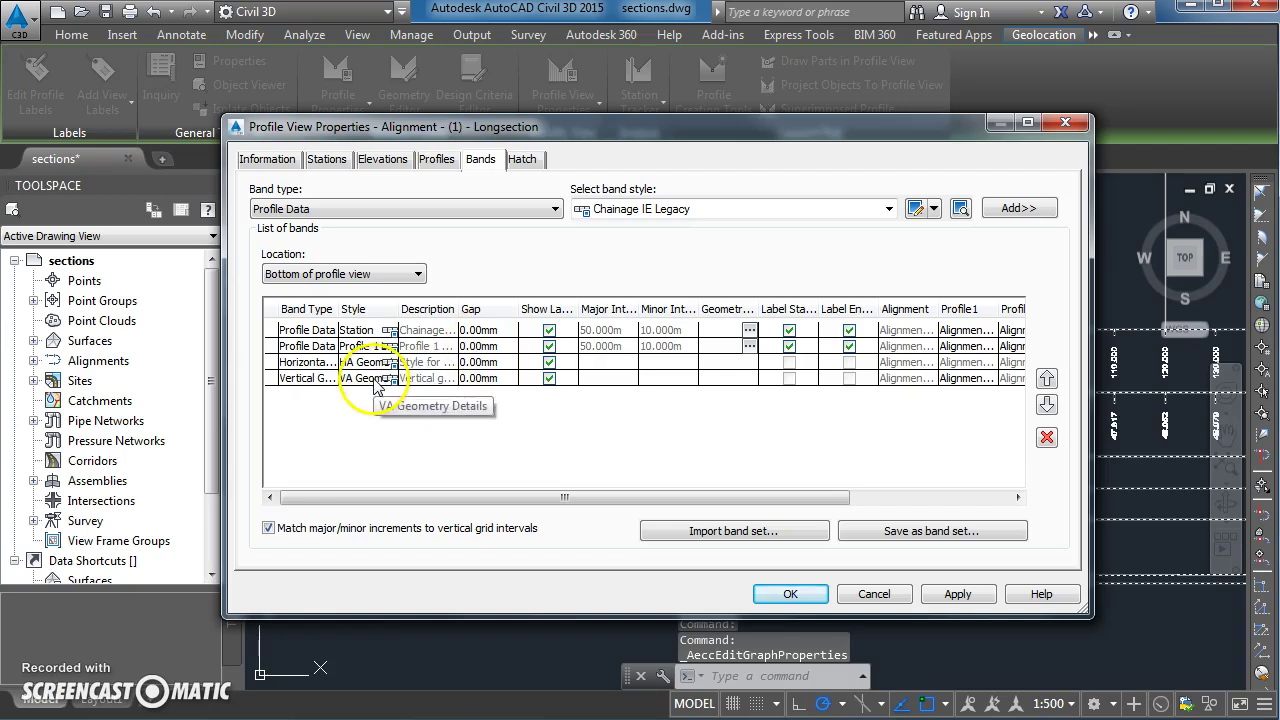
{"action": "left_click", "coordinate": [1020, 209]}
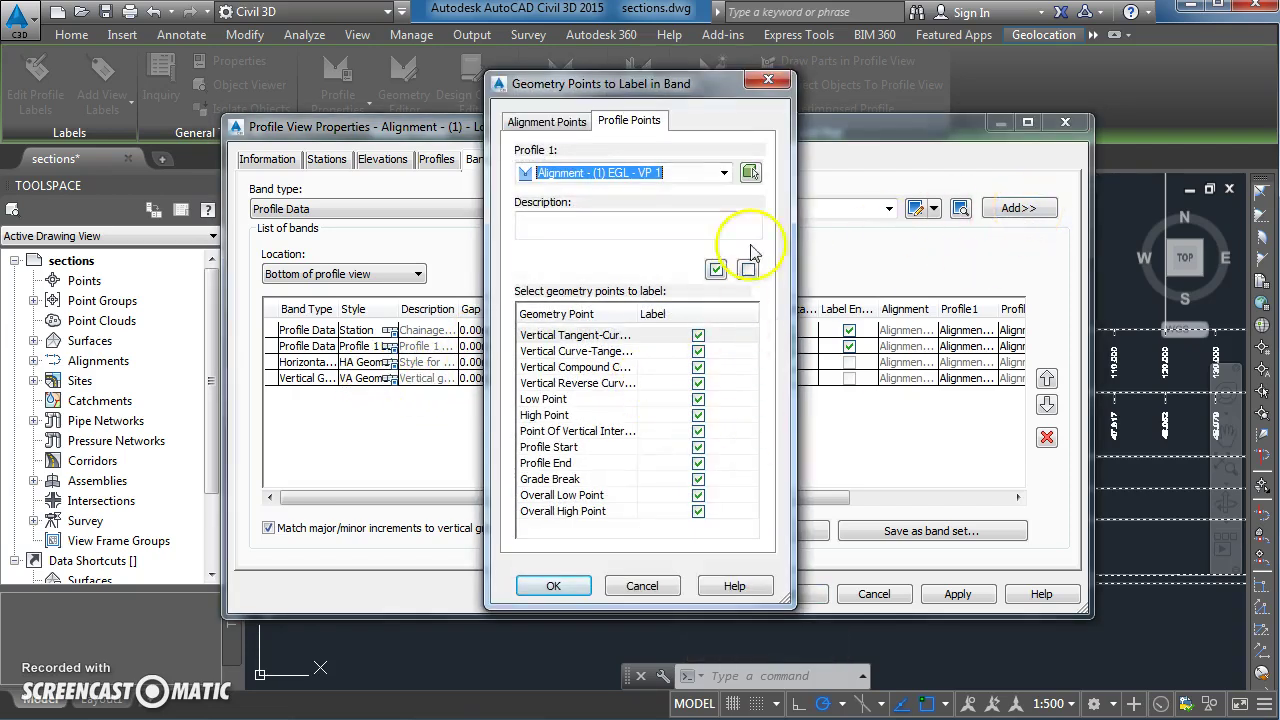
{"action": "left_click", "coordinate": [725, 172]}
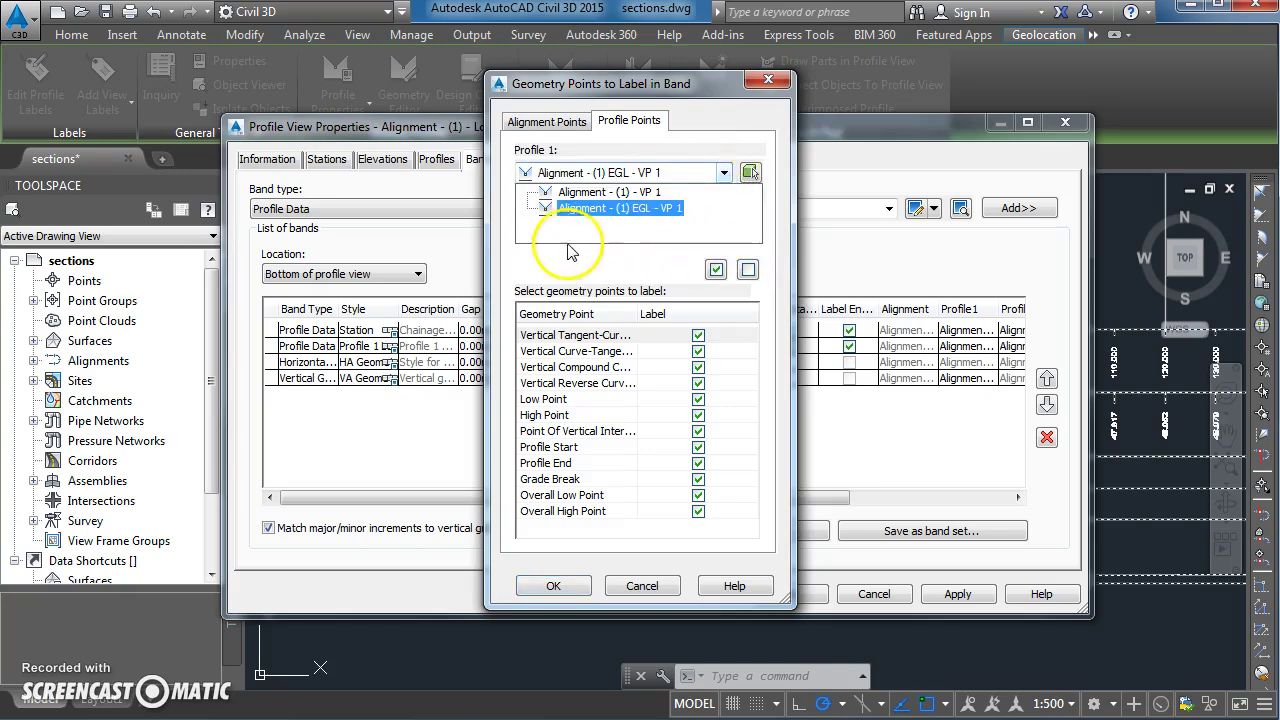
{"action": "left_click", "coordinate": [595, 192]}
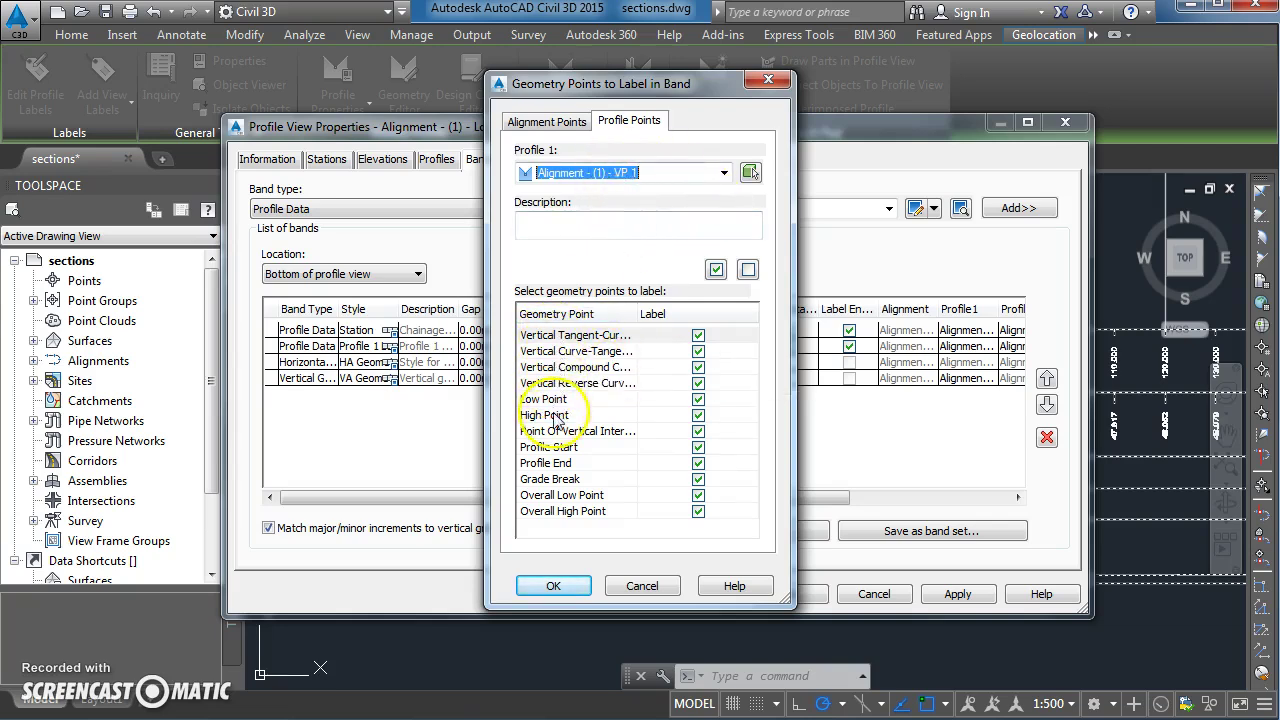
{"action": "left_click", "coordinate": [575, 587]}
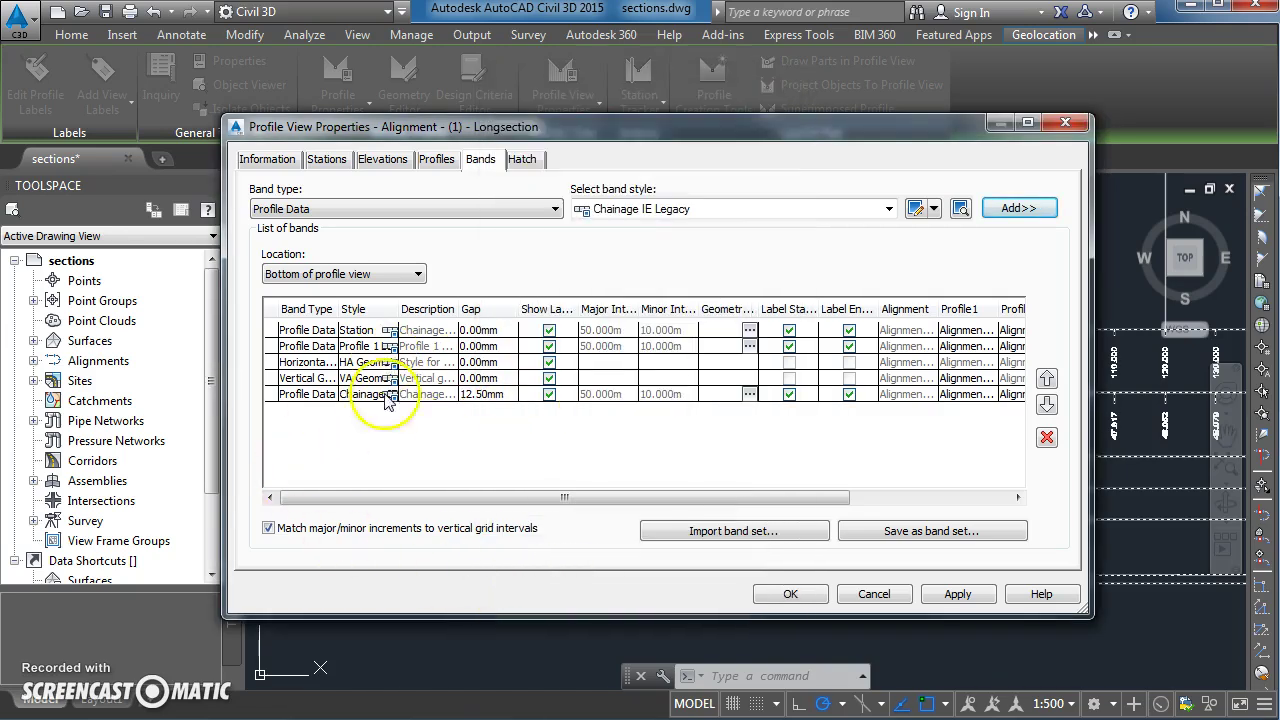
Step: Change the style of the newly added Chainage IE Legacy band to Profile 1 Levels
{"action": "left_click", "coordinate": [396, 396]}
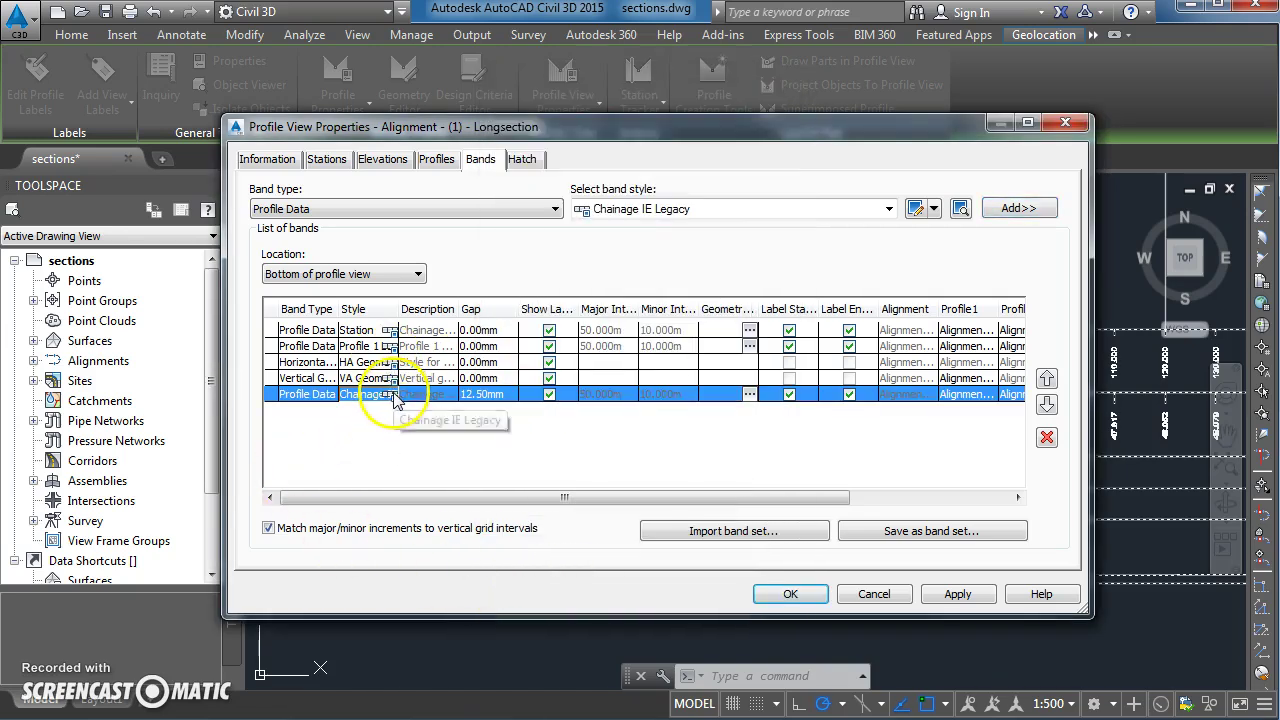
{"action": "left_click", "coordinate": [389, 394]}
{"action": "left_click", "coordinate": [679, 335]}
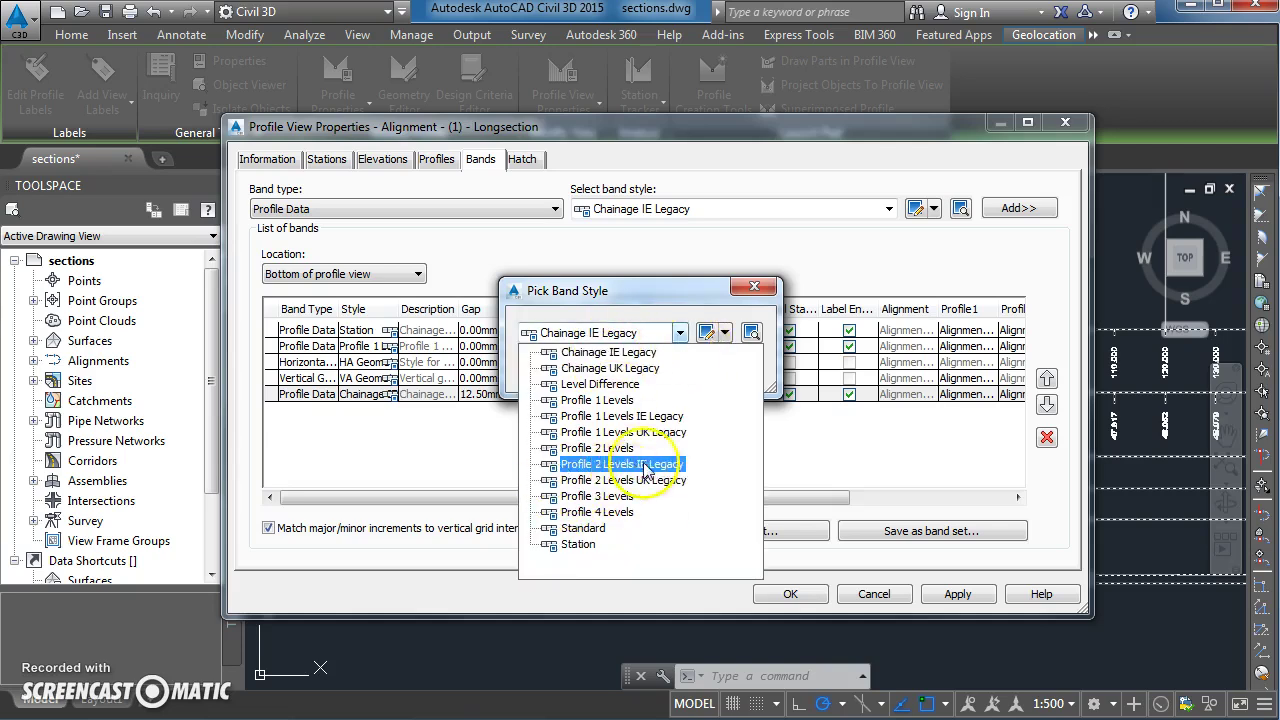
{"action": "left_click", "coordinate": [609, 403]}
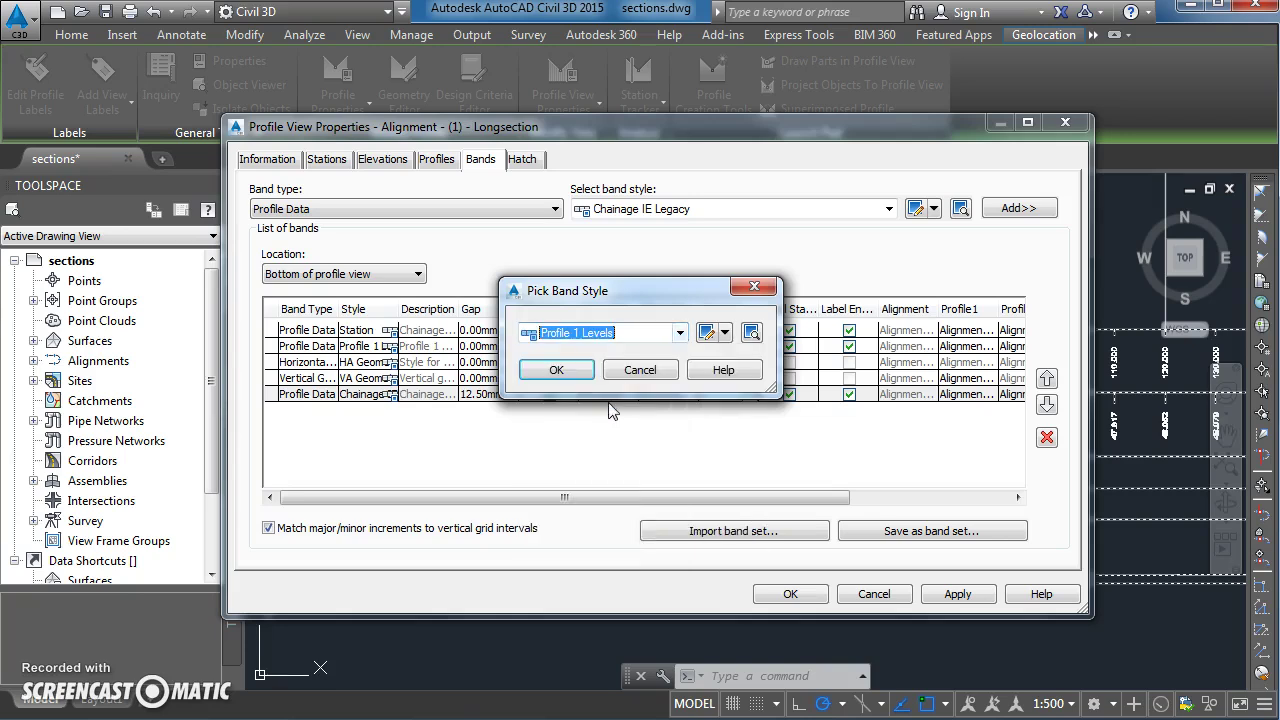
{"action": "left_click", "coordinate": [556, 370]}
Step: Assign Alignment - (1) - VP 1 as Profile1 of the new levels band and apply the profile view properties
{"action": "left_click_drag", "start_coordinate": [724, 501], "coordinate": [892, 497]}
{"action": "left_click", "coordinate": [765, 397]}
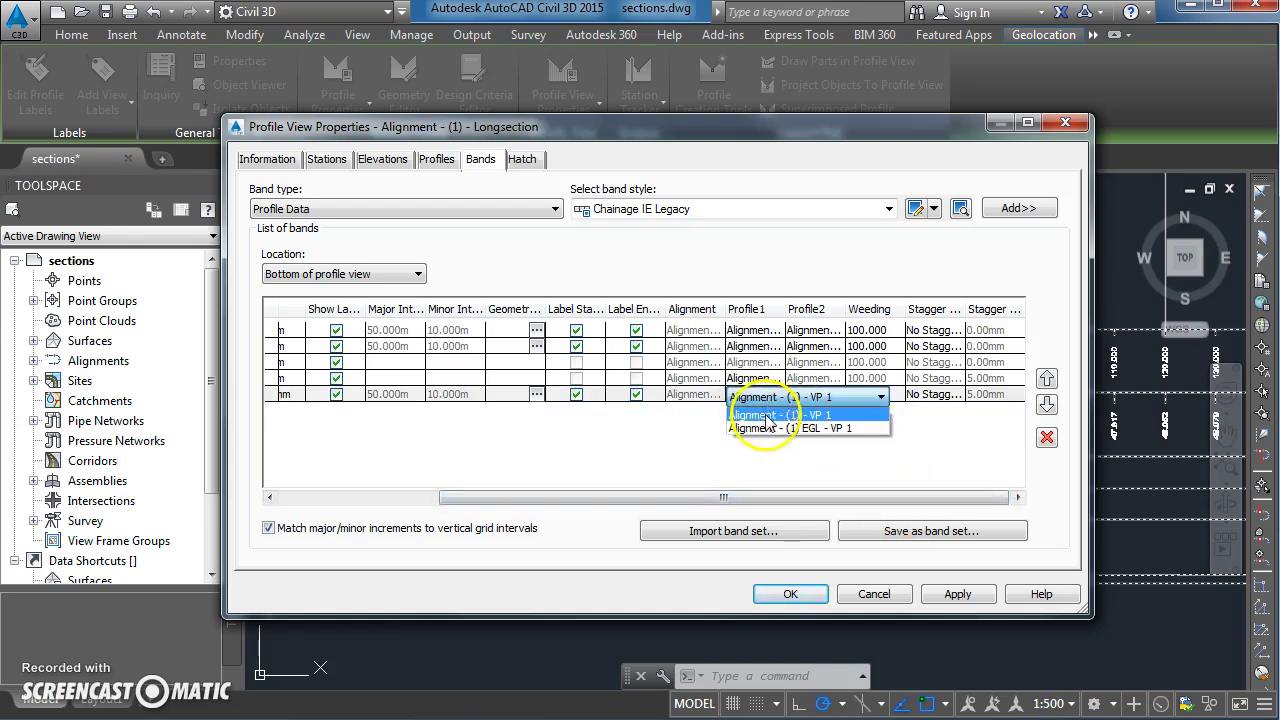
{"action": "left_click", "coordinate": [768, 415]}
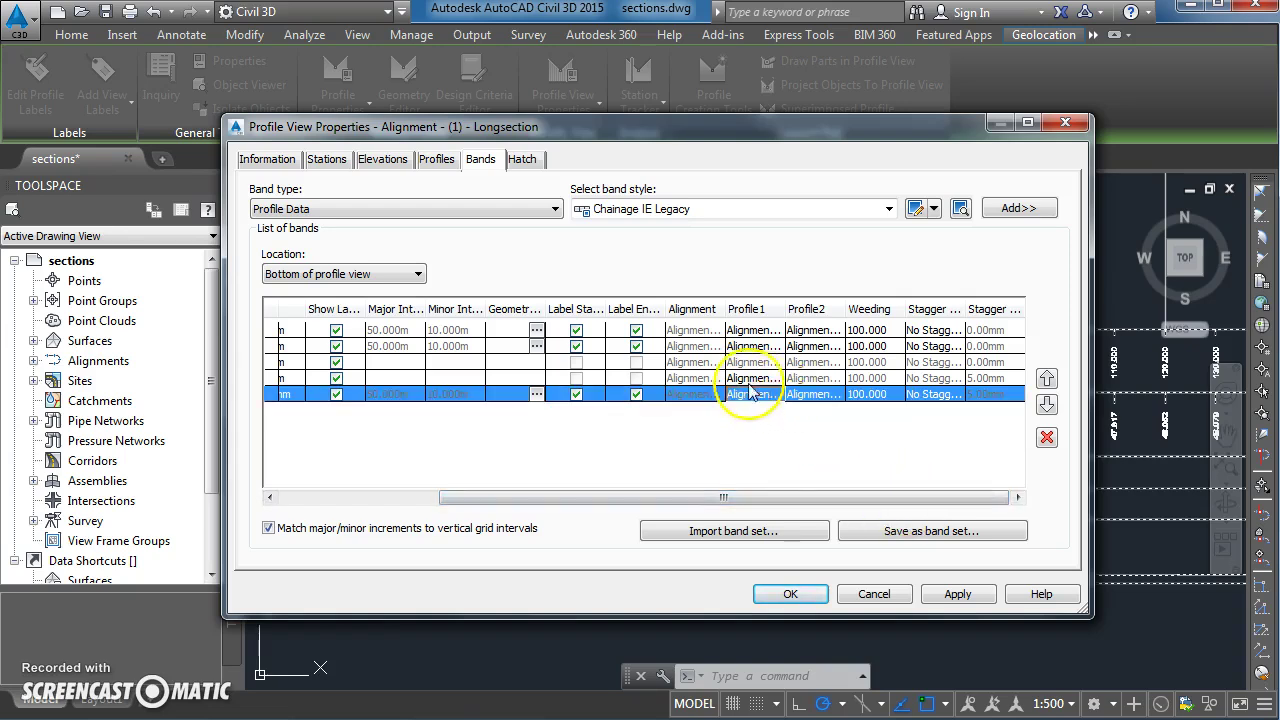
{"action": "left_click", "coordinate": [765, 397]}
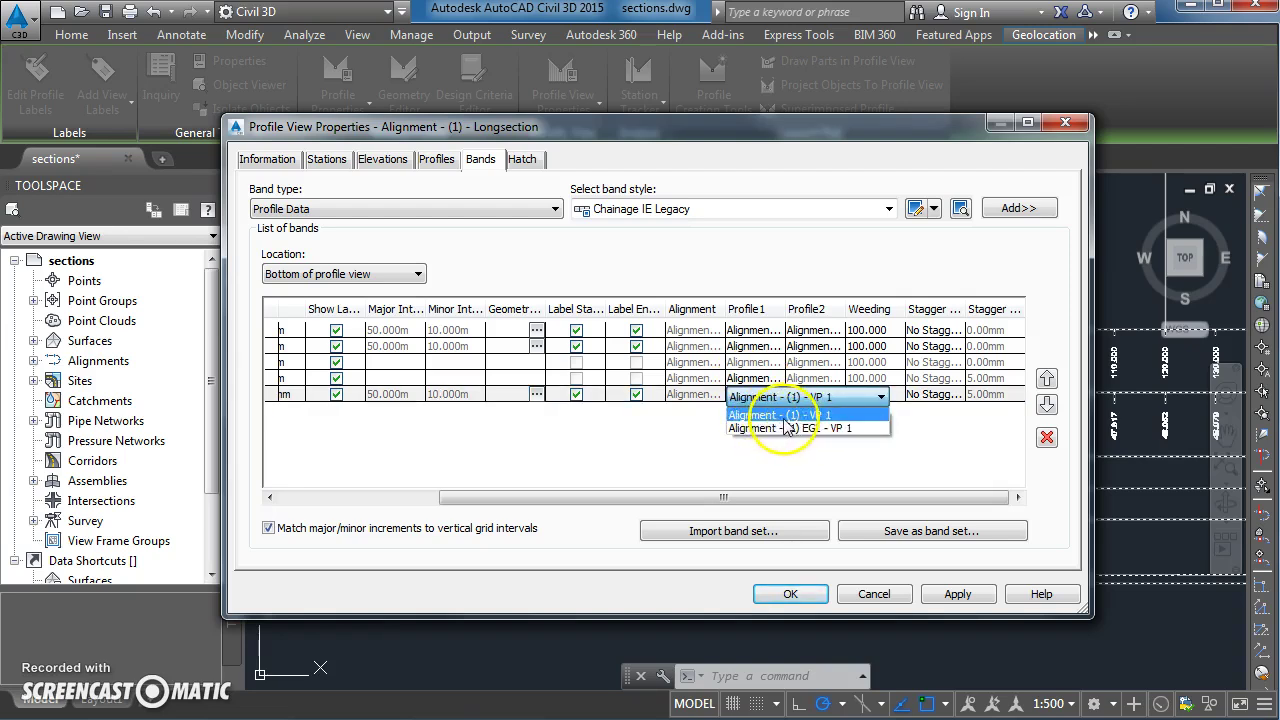
{"action": "left_click", "coordinate": [775, 399]}
{"action": "left_click", "coordinate": [765, 397]}
{"action": "left_click", "coordinate": [768, 415]}
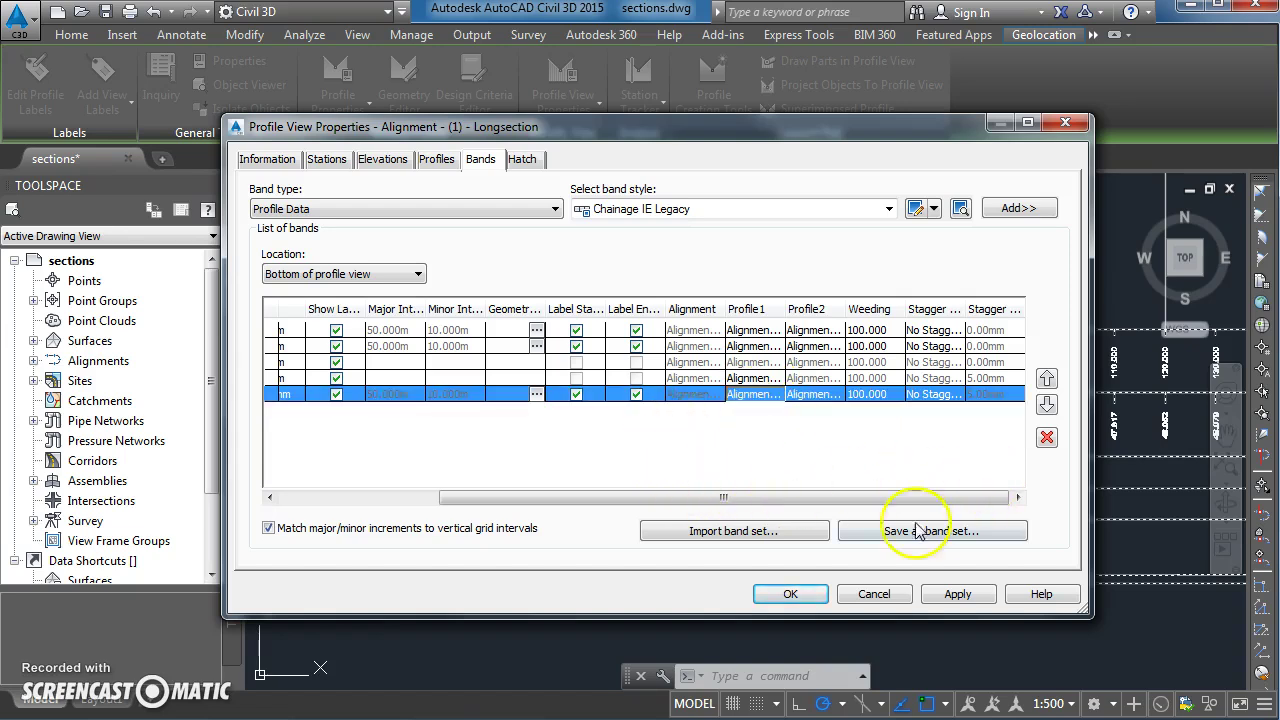
{"action": "left_click", "coordinate": [960, 596]}
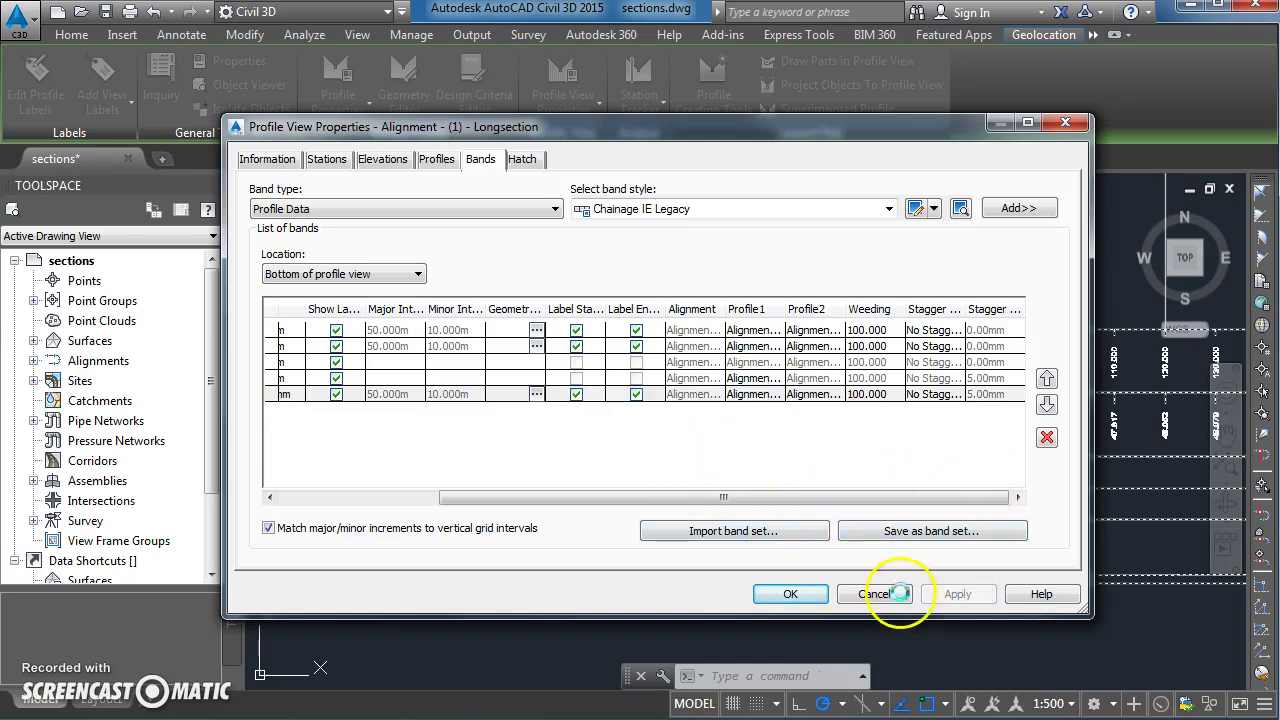
{"action": "left_click", "coordinate": [792, 594]}
Step: Compare the level values in the new lower band with those in the original Existing Levels band
{"action": "middle_click_drag", "start_coordinate": [623, 603], "coordinate": [642, 515]}
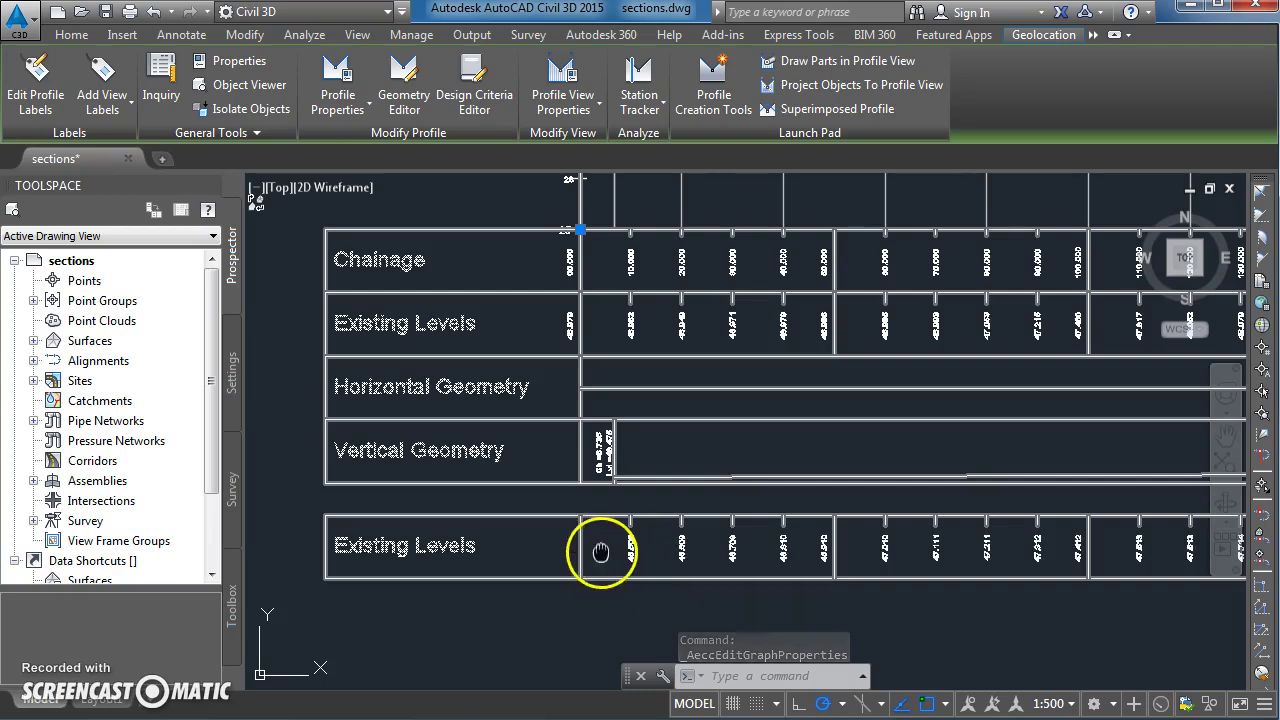
{"action": "mouse_move", "coordinate": [601, 549]}
{"action": "middle_mouse_down"}
{"action": "mouse_move", "coordinate": [706, 537]}
{"action": "mouse_move", "coordinate": [712, 567]}
{"action": "middle_mouse_up"}
{"action": "scroll", "coordinate": [638, 552], "scroll_direction": "up", "scroll_amount": 3}
{"action": "middle_click_drag", "start_coordinate": [758, 510], "coordinate": [755, 531]}
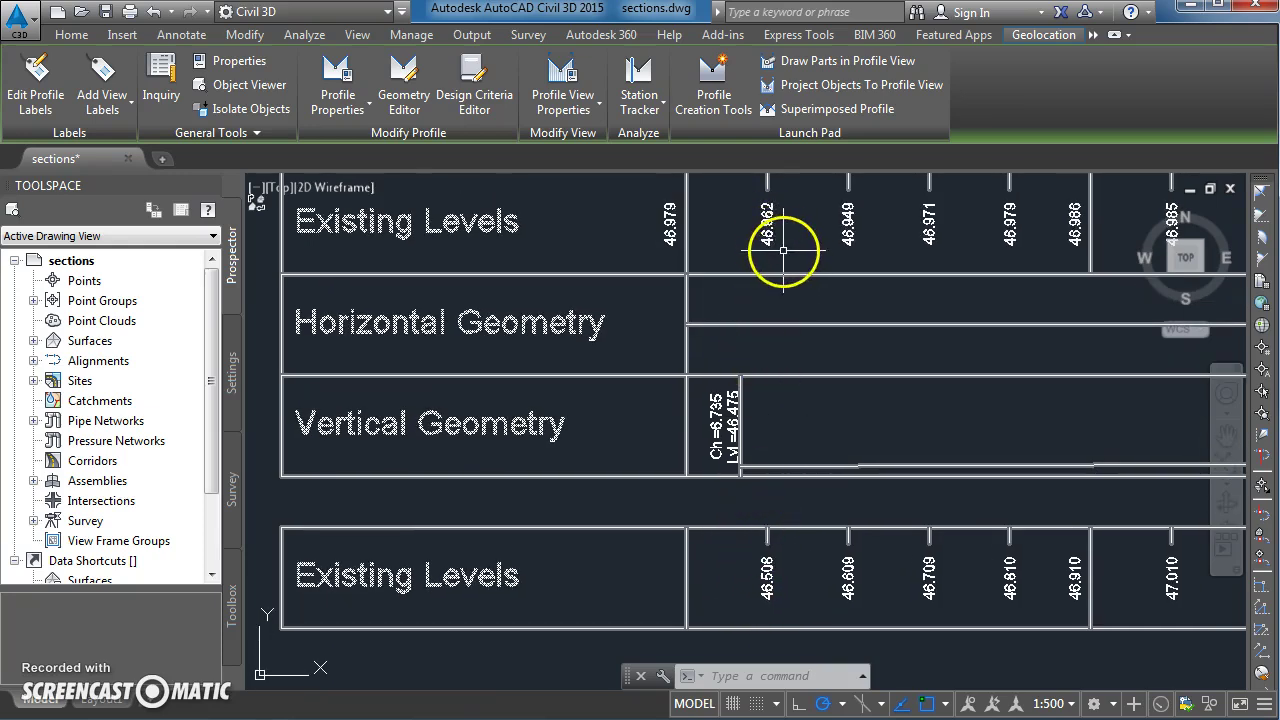
{"action": "scroll", "coordinate": [786, 254], "scroll_direction": "up", "scroll_amount": 2}
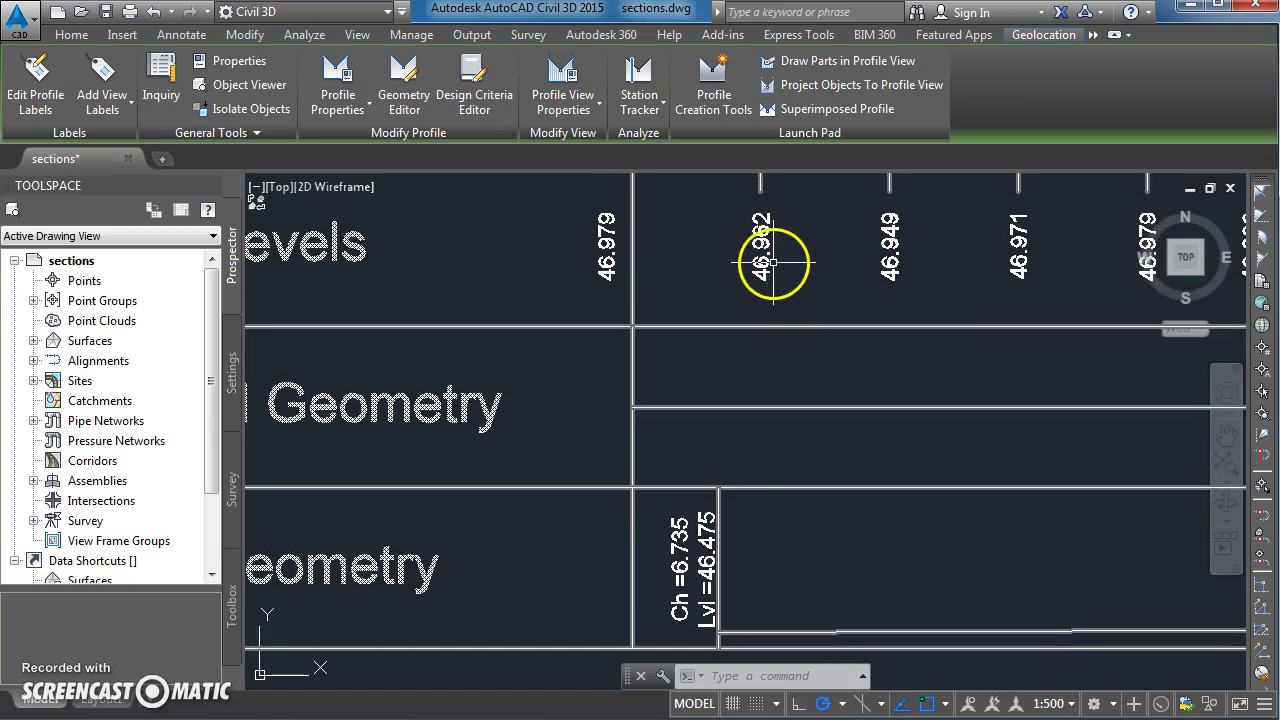
{"action": "middle_click_drag", "start_coordinate": [781, 400], "coordinate": [791, 257]}
{"action": "scroll", "coordinate": [794, 294], "scroll_direction": "down", "scroll_amount": 2}
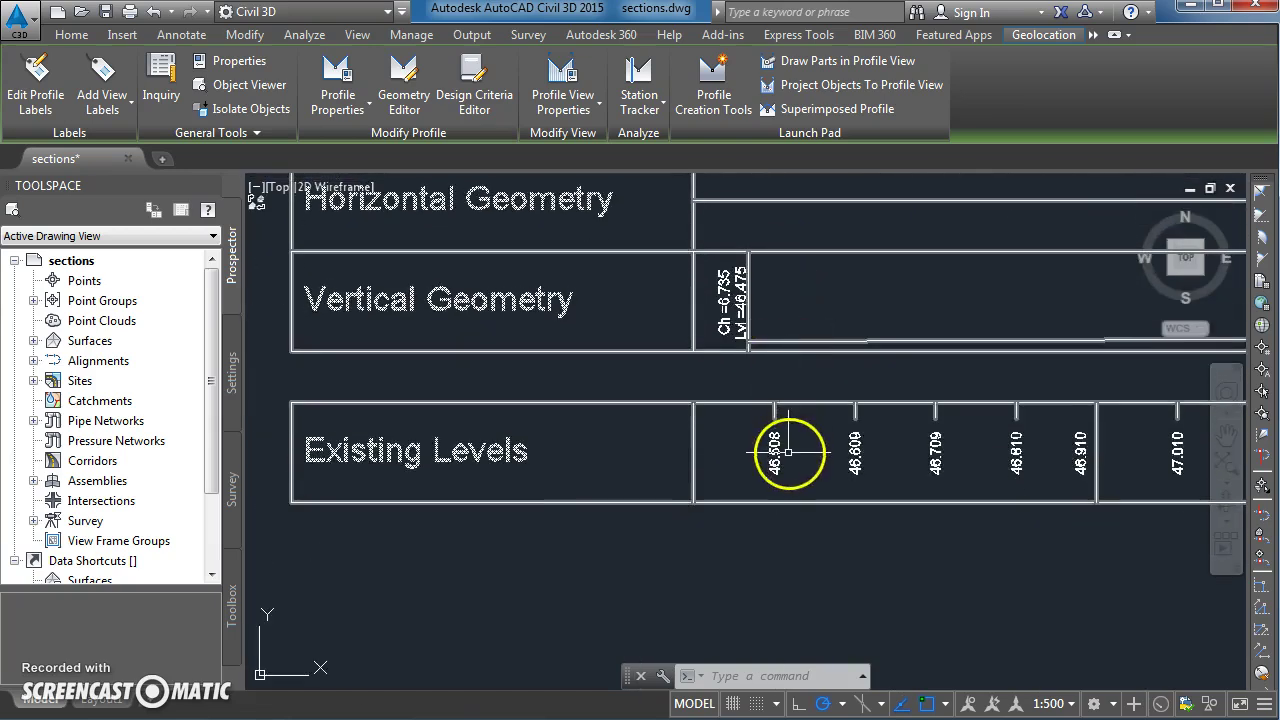
{"action": "scroll", "coordinate": [788, 452], "scroll_direction": "up", "scroll_amount": 2}
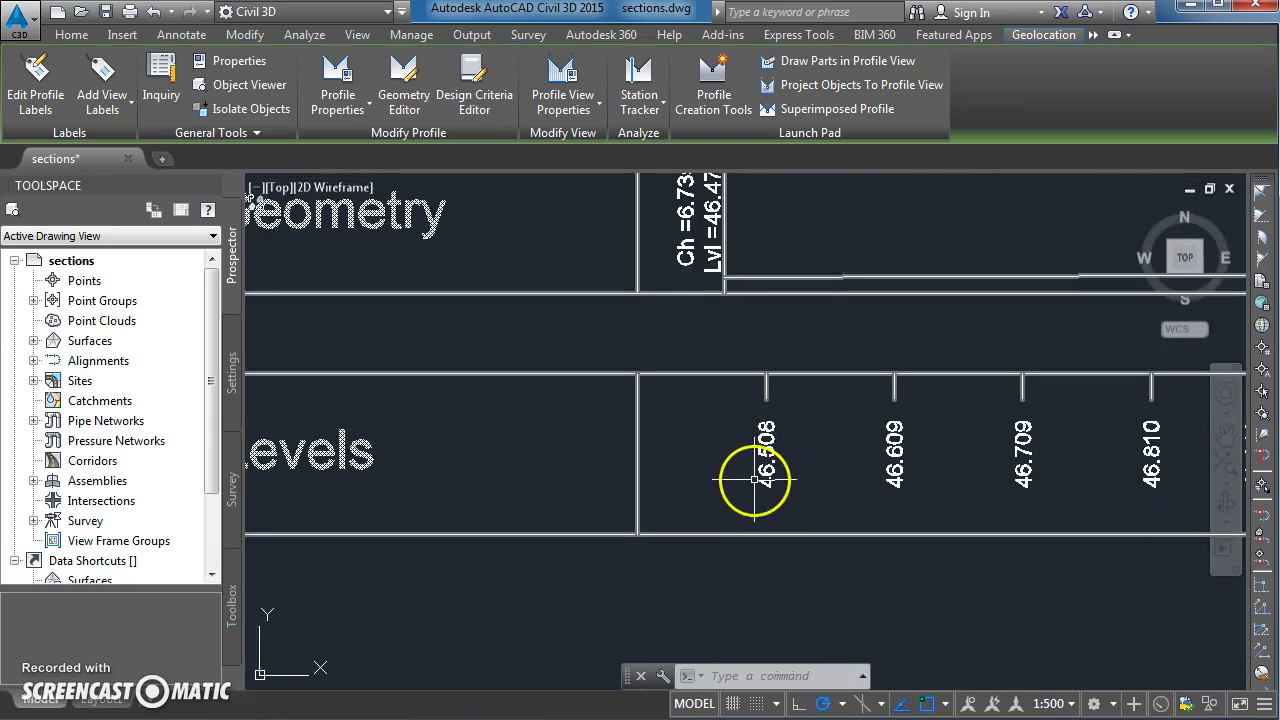
{"action": "scroll", "coordinate": [755, 481], "scroll_direction": "up", "scroll_amount": 2}
{"action": "scroll", "coordinate": [755, 481], "scroll_direction": "down", "scroll_amount": 2}
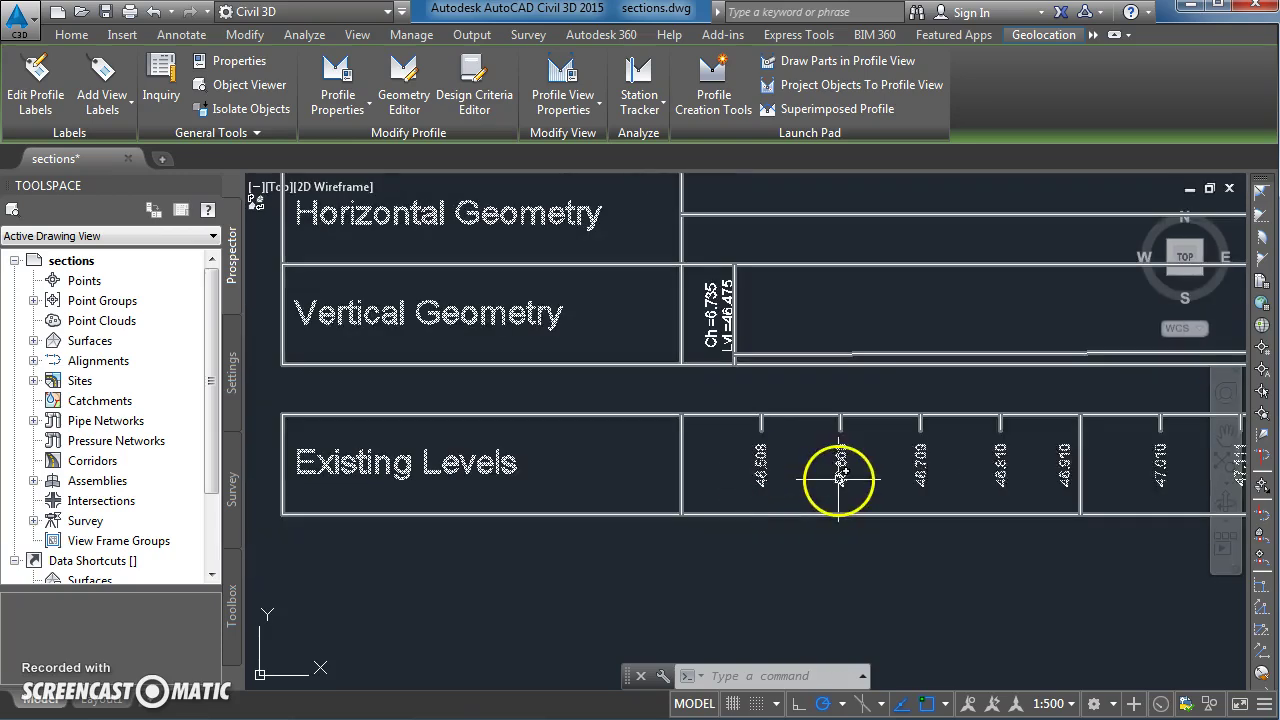
{"action": "scroll", "coordinate": [829, 477], "scroll_direction": "up", "scroll_amount": 2}
{"action": "scroll", "coordinate": [1035, 467], "scroll_direction": "down", "scroll_amount": 4}
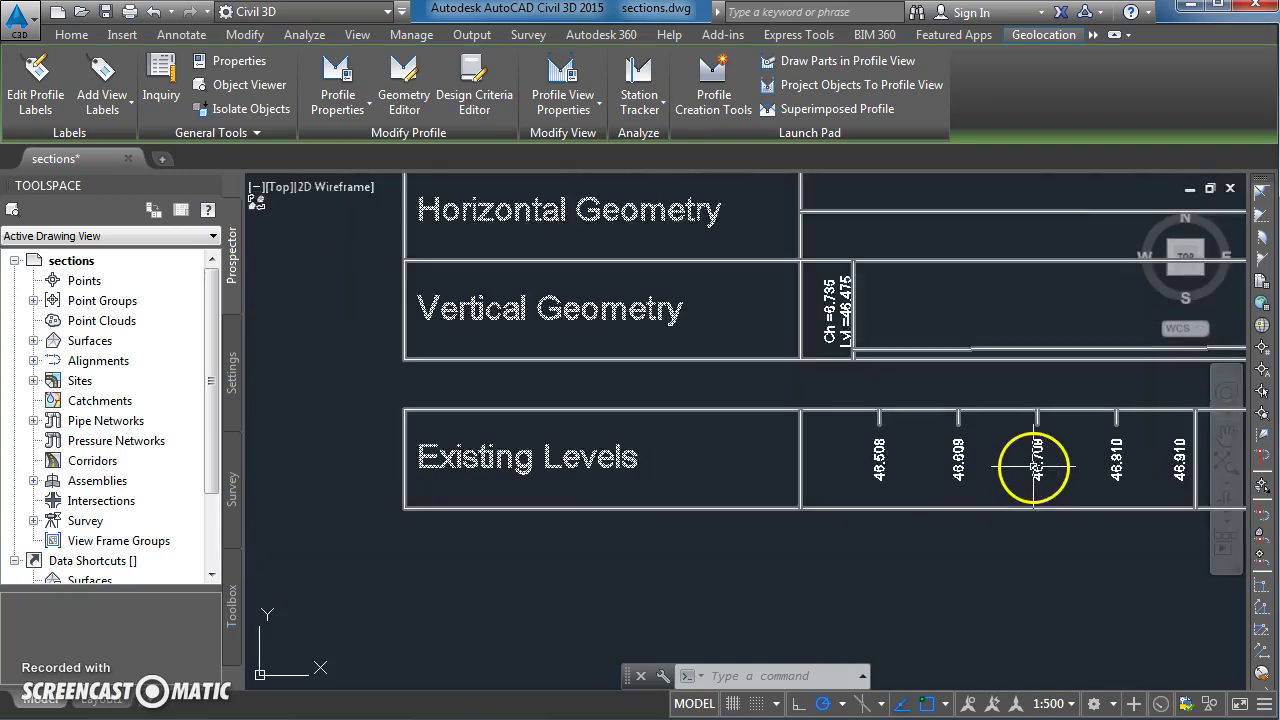
{"action": "scroll", "coordinate": [764, 519], "scroll_direction": "up", "scroll_amount": 1}
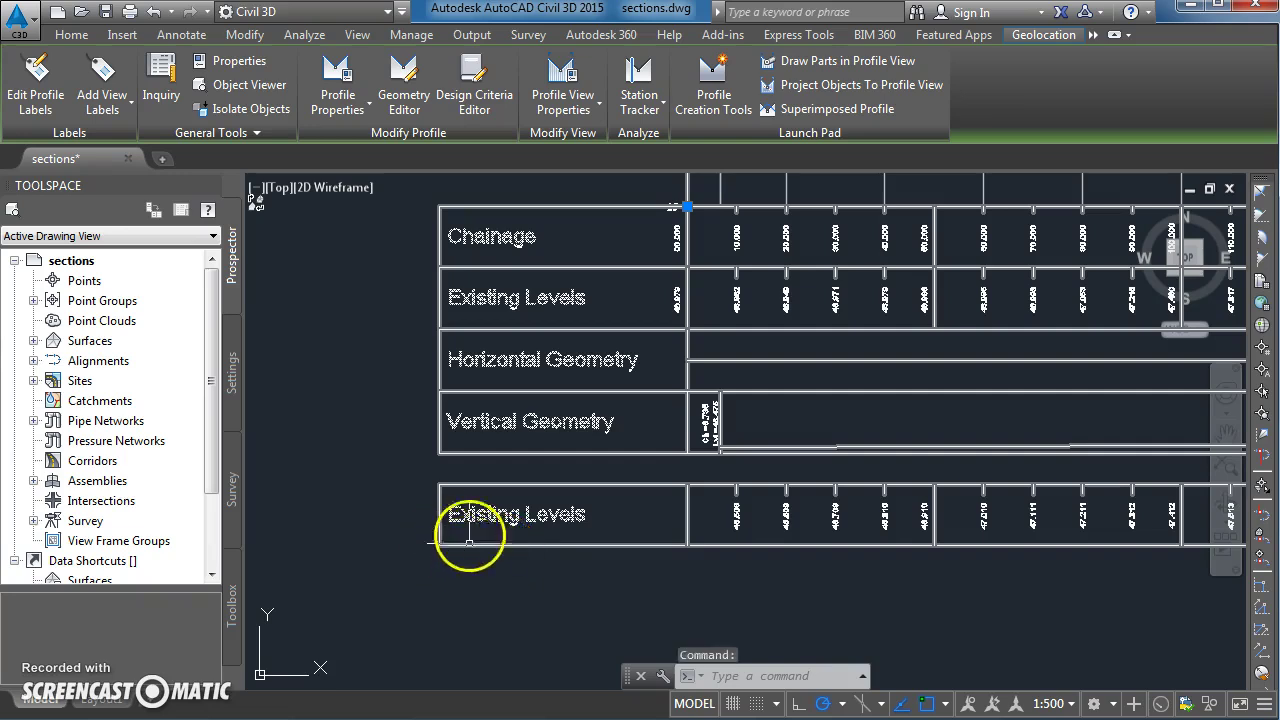
Step: Change the style of the lowest levels band in the profile view to Profile 2 Levels
{"action": "left_click", "coordinate": [563, 75]}
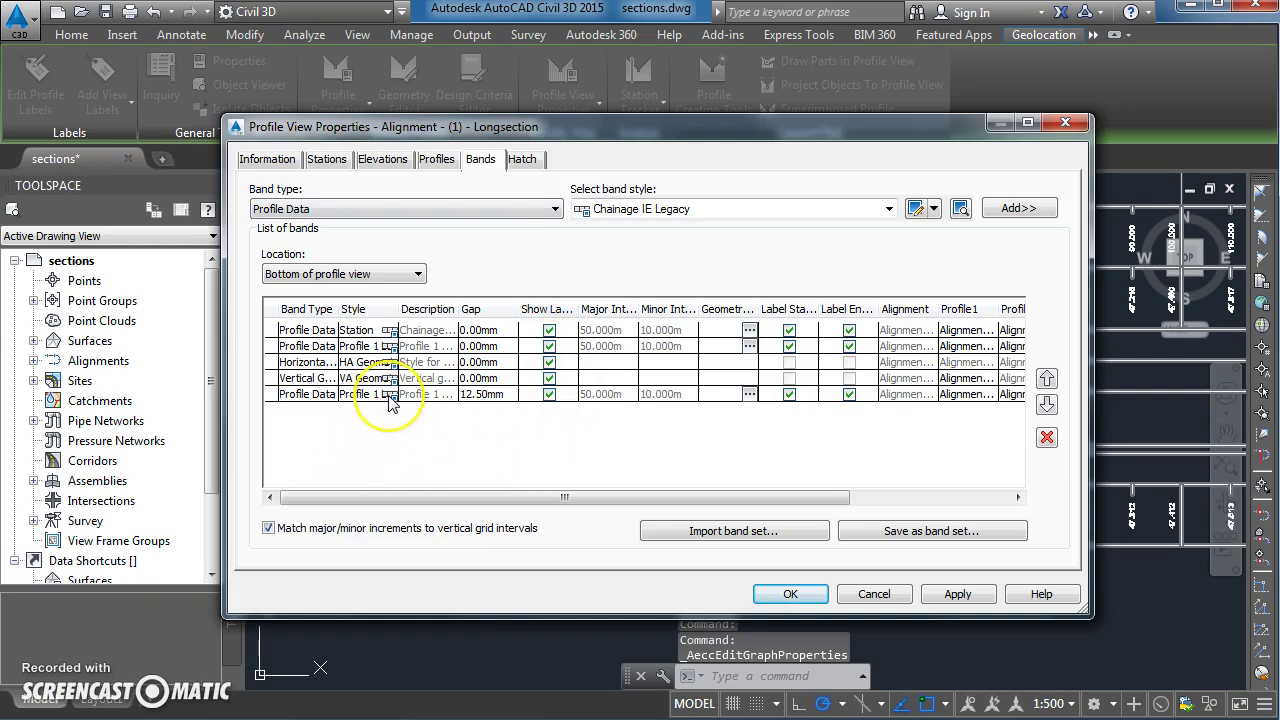
{"action": "left_click", "coordinate": [390, 401]}
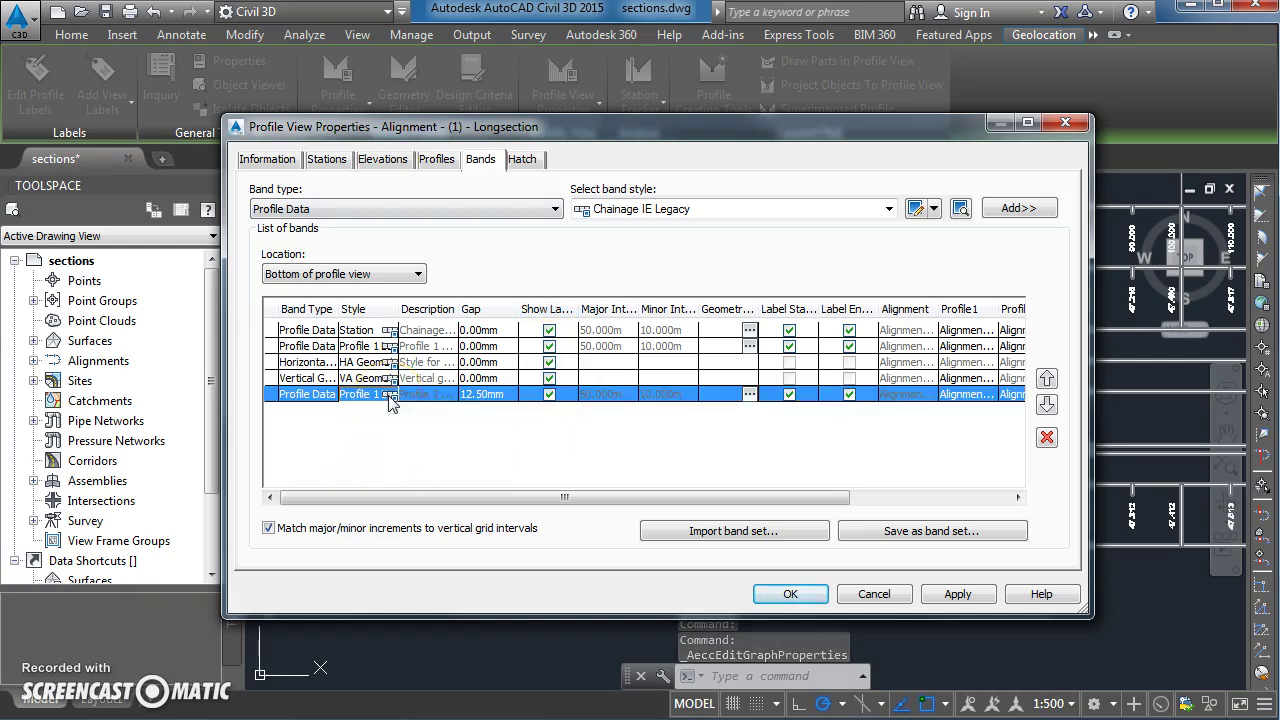
{"action": "left_click", "coordinate": [390, 398]}
{"action": "left_click", "coordinate": [682, 333]}
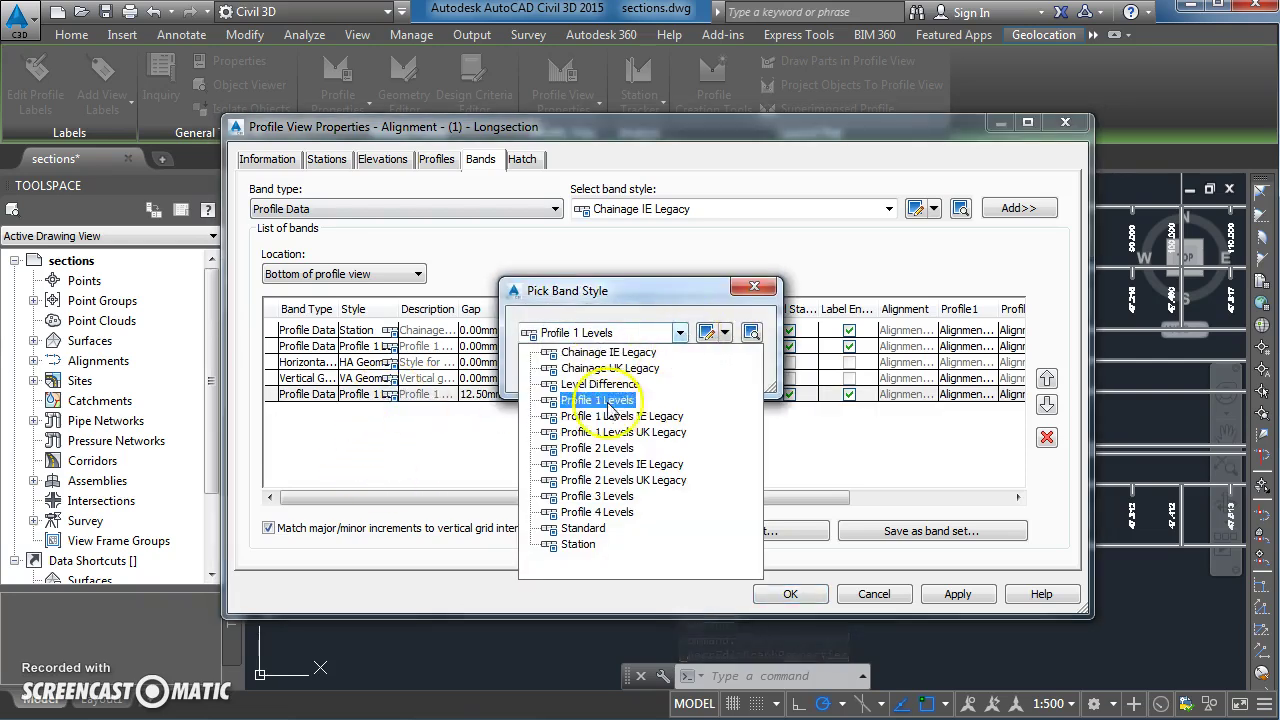
{"action": "left_click", "coordinate": [592, 447]}
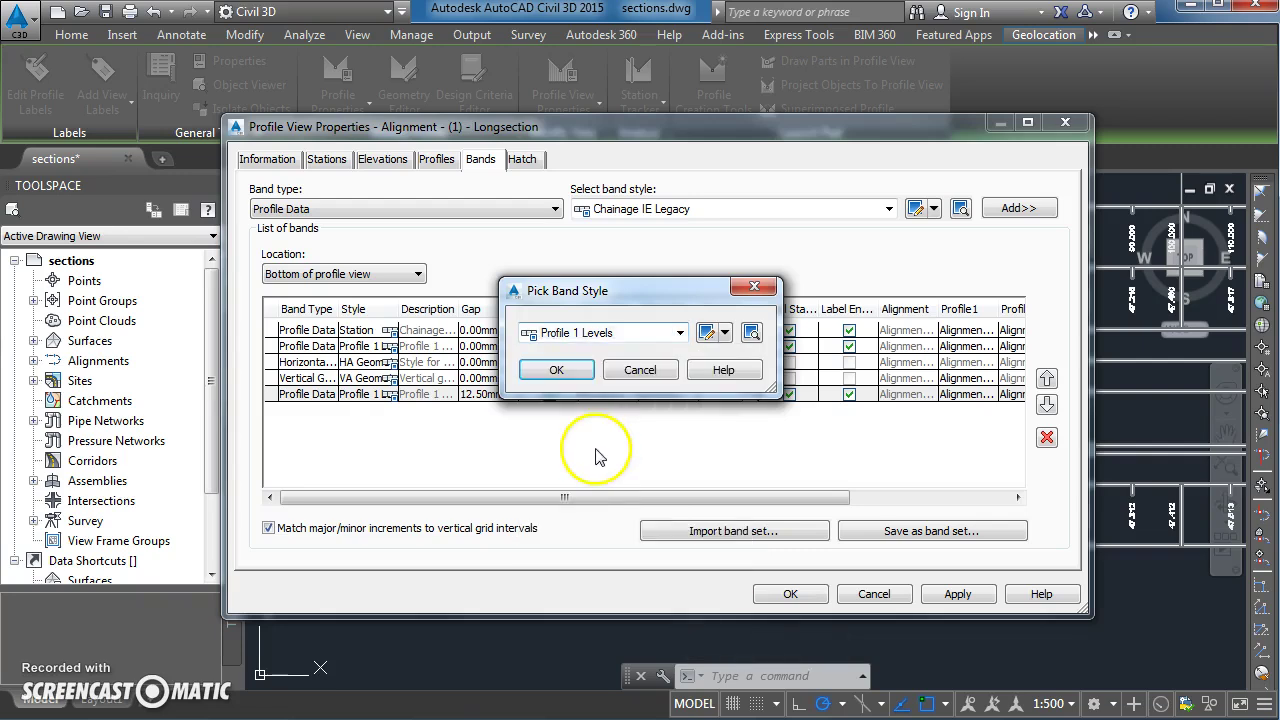
{"action": "left_click", "coordinate": [557, 372]}
Step: Assign Alignment - (1) EGL - VP 1 as Profile1 and Alignment - (1) - VP 1 as Profile2 of the Profile 2 Levels band, and apply
{"action": "left_click", "coordinate": [962, 397]}
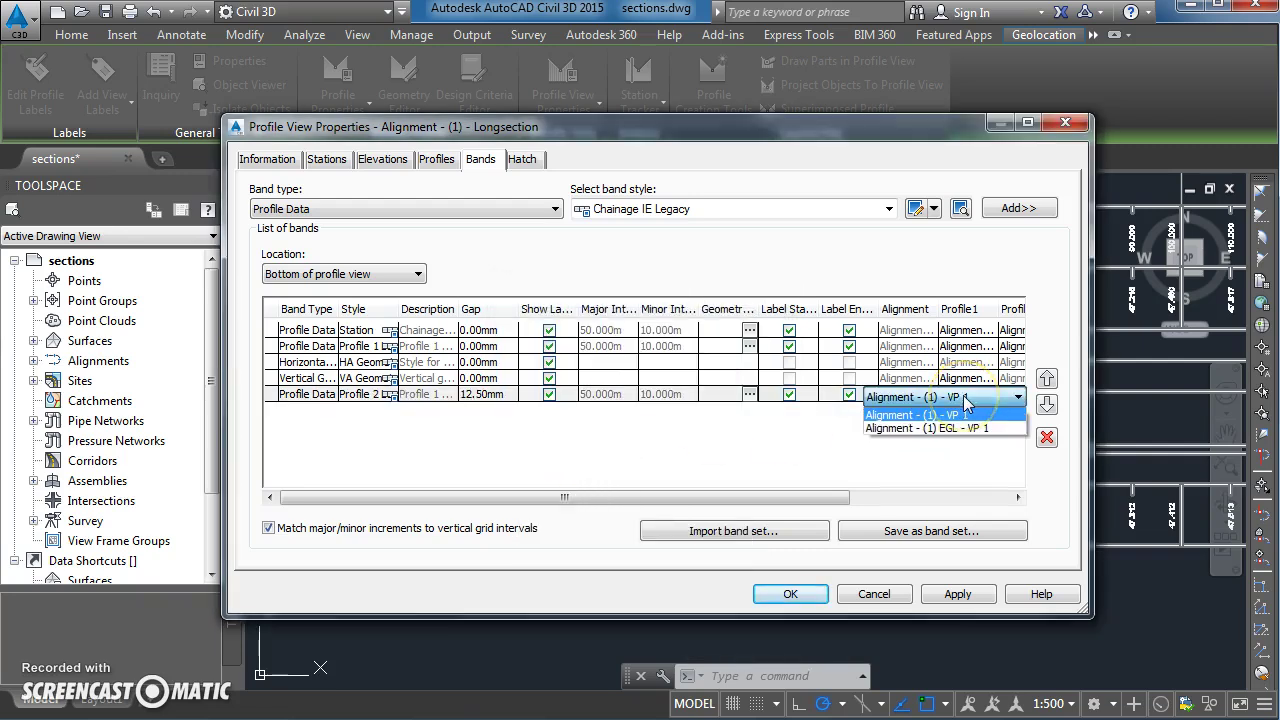
{"action": "left_click", "coordinate": [966, 401]}
{"action": "left_click", "coordinate": [966, 401]}
{"action": "left_click", "coordinate": [927, 428]}
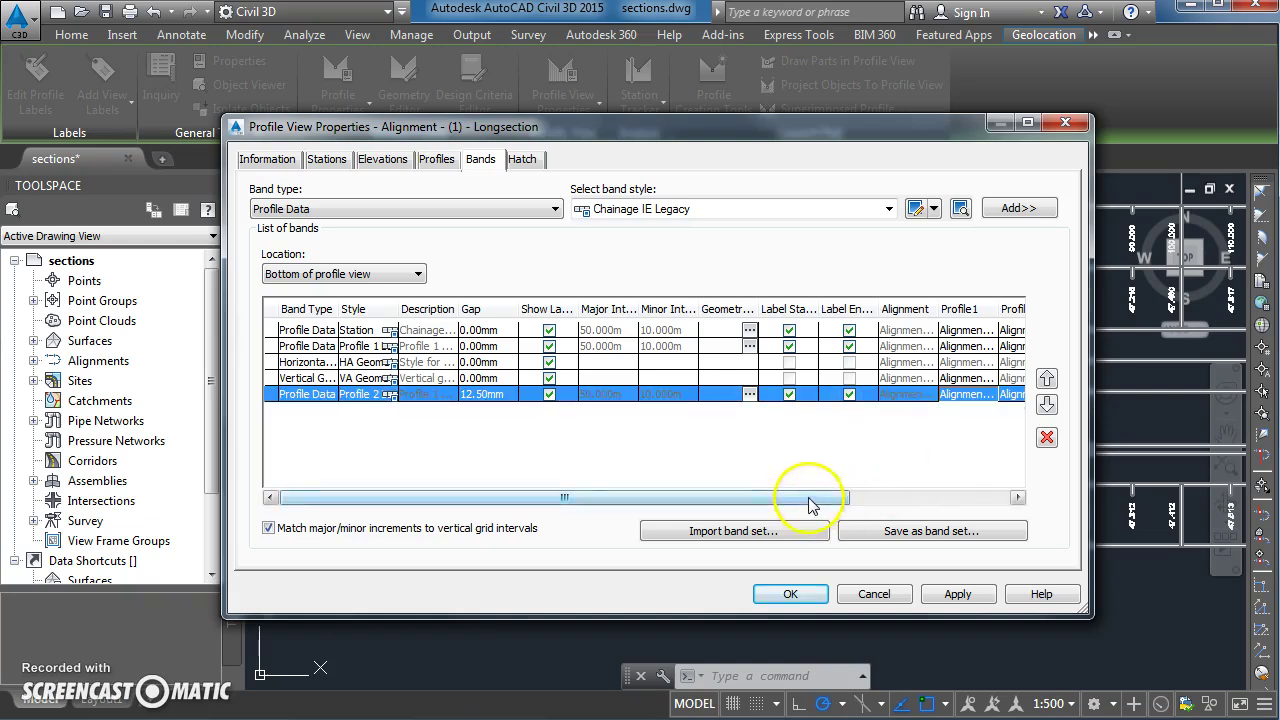
{"action": "left_click_drag", "start_coordinate": [811, 505], "coordinate": [913, 503]}
{"action": "left_click", "coordinate": [908, 397]}
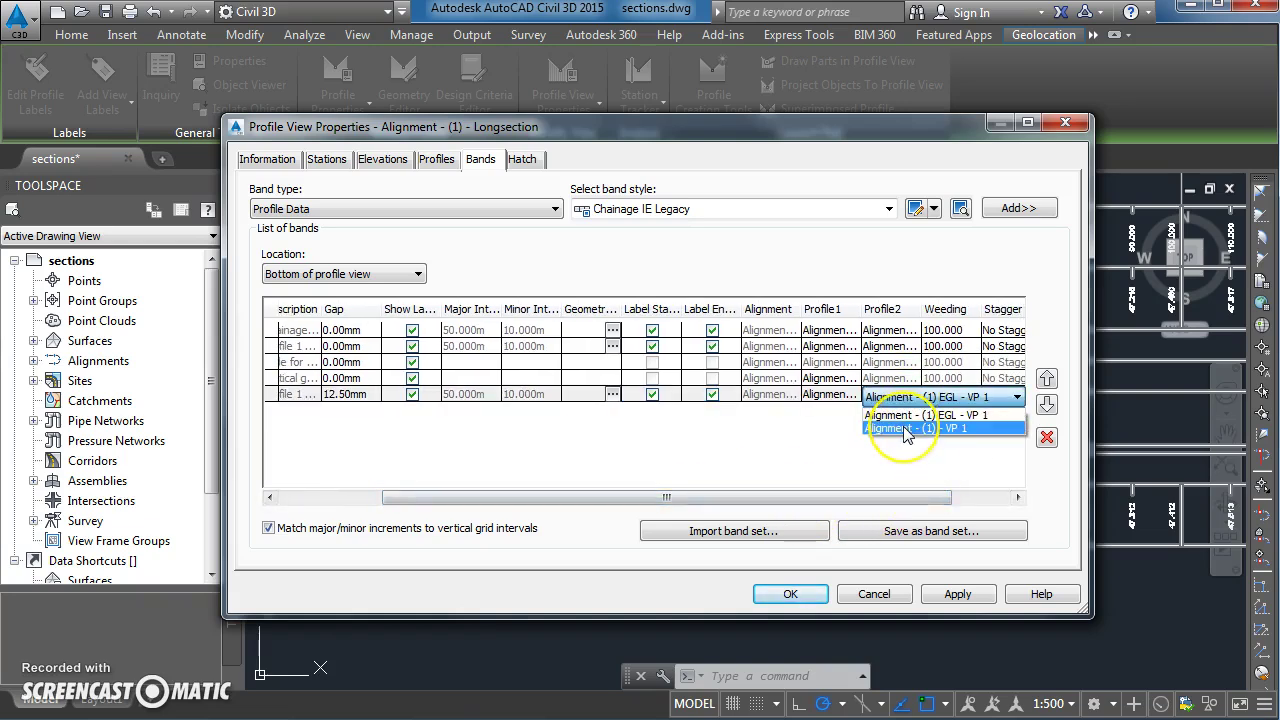
{"action": "left_click", "coordinate": [906, 428]}
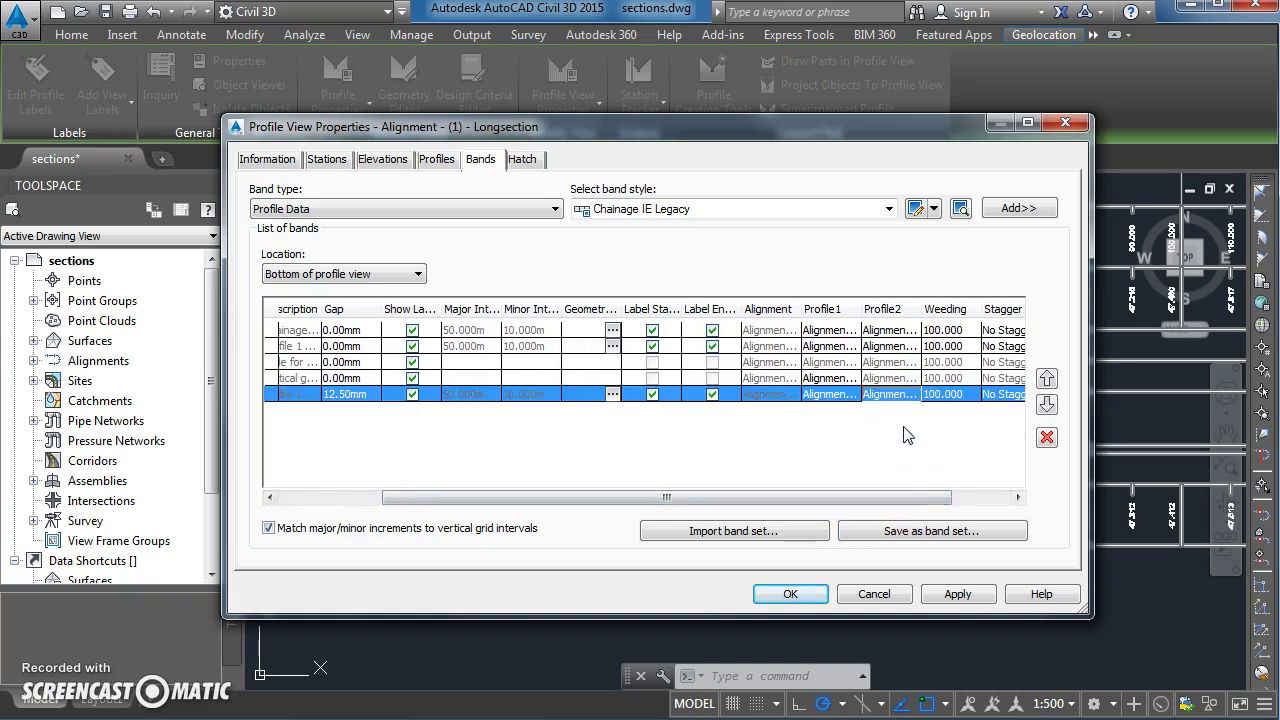
{"action": "left_click", "coordinate": [955, 594]}
{"action": "left_click", "coordinate": [791, 594]}
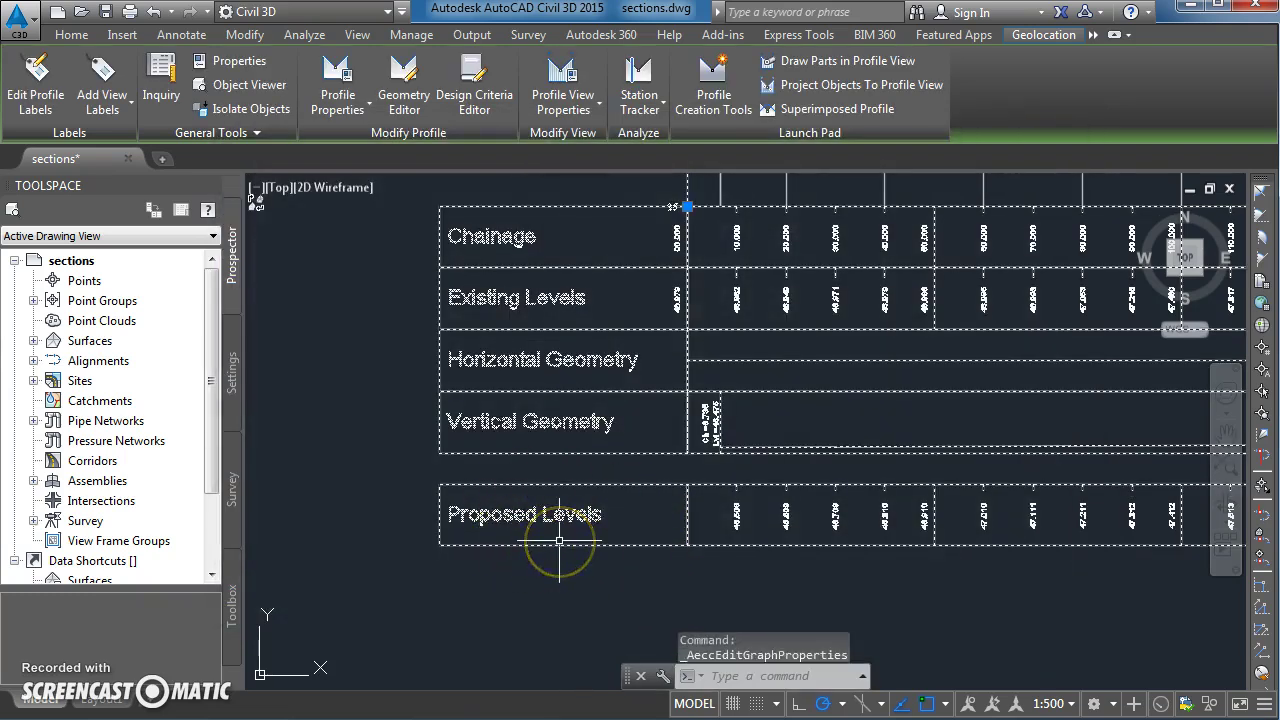
Step: Move the Profile 2 Levels band up the band list to directly beneath the Profile 1 Levels band
{"action": "scroll", "coordinate": [785, 537], "scroll_direction": "up", "scroll_amount": 4}
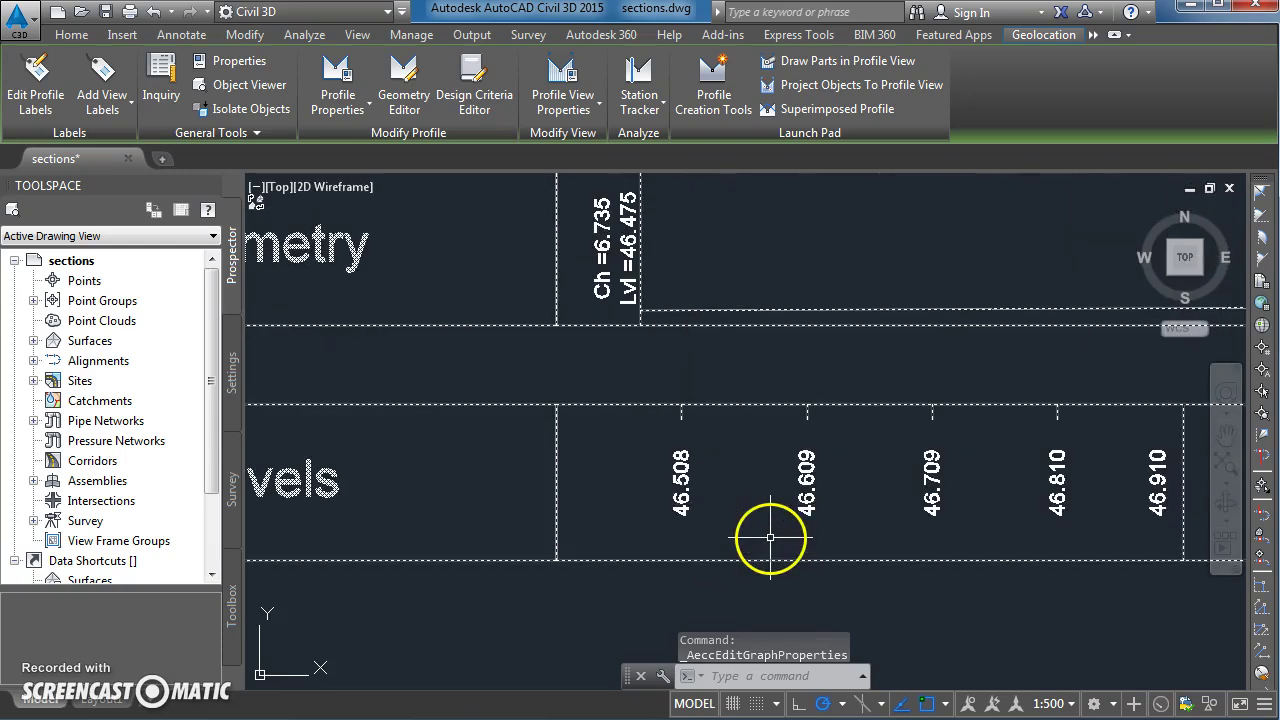
{"action": "scroll", "coordinate": [681, 507], "scroll_direction": "down", "scroll_amount": 8}
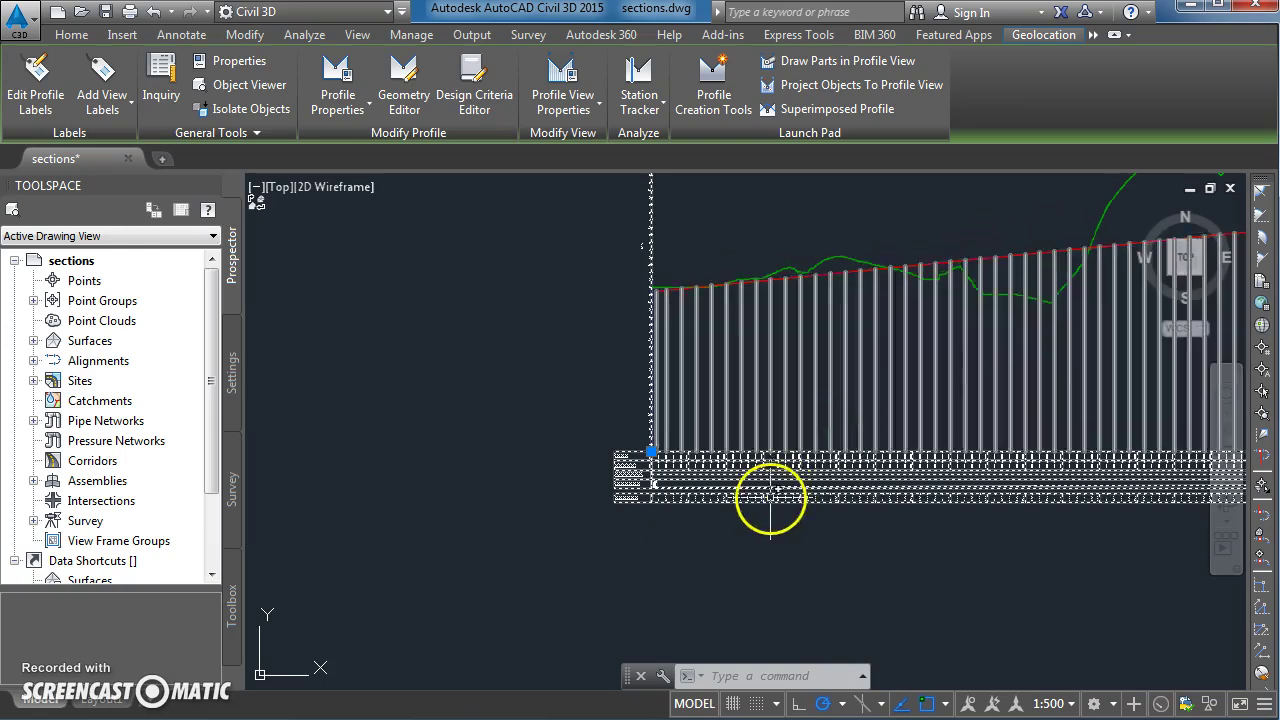
{"action": "scroll", "coordinate": [645, 481], "scroll_direction": "up", "scroll_amount": 10}
{"action": "scroll", "coordinate": [738, 488], "scroll_direction": "down", "scroll_amount": 2}
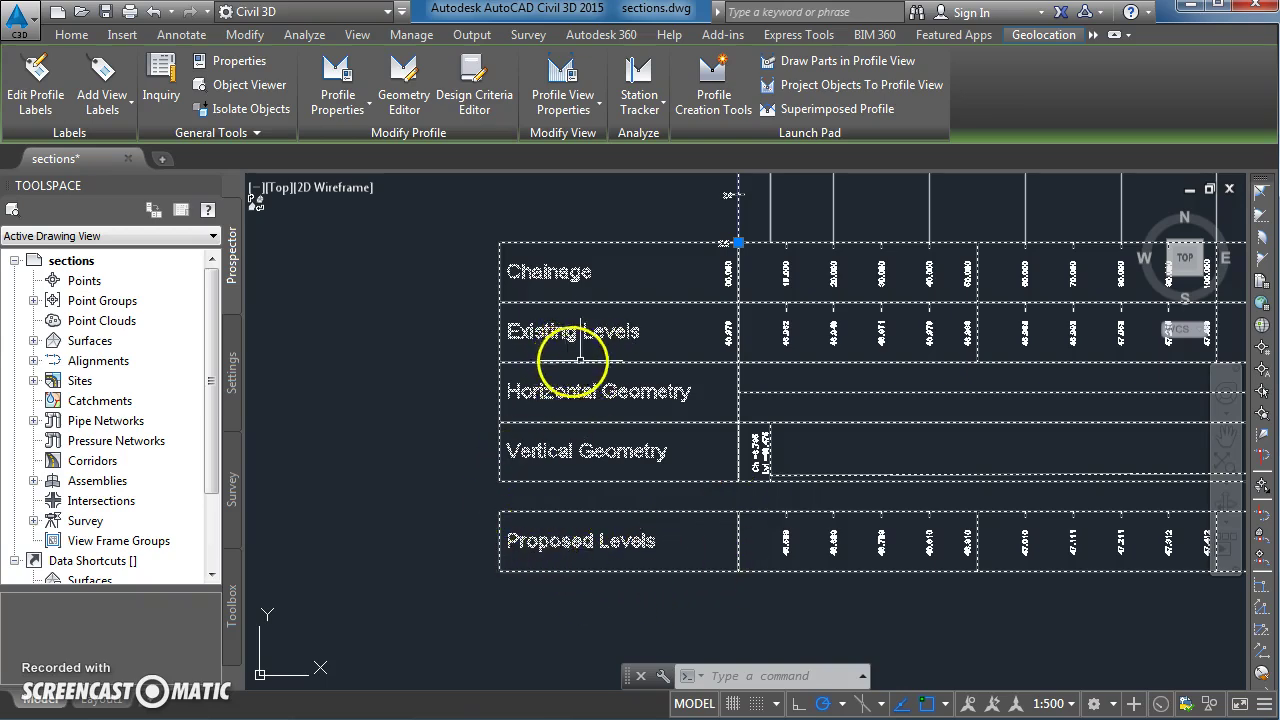
{"action": "left_click", "coordinate": [560, 80]}
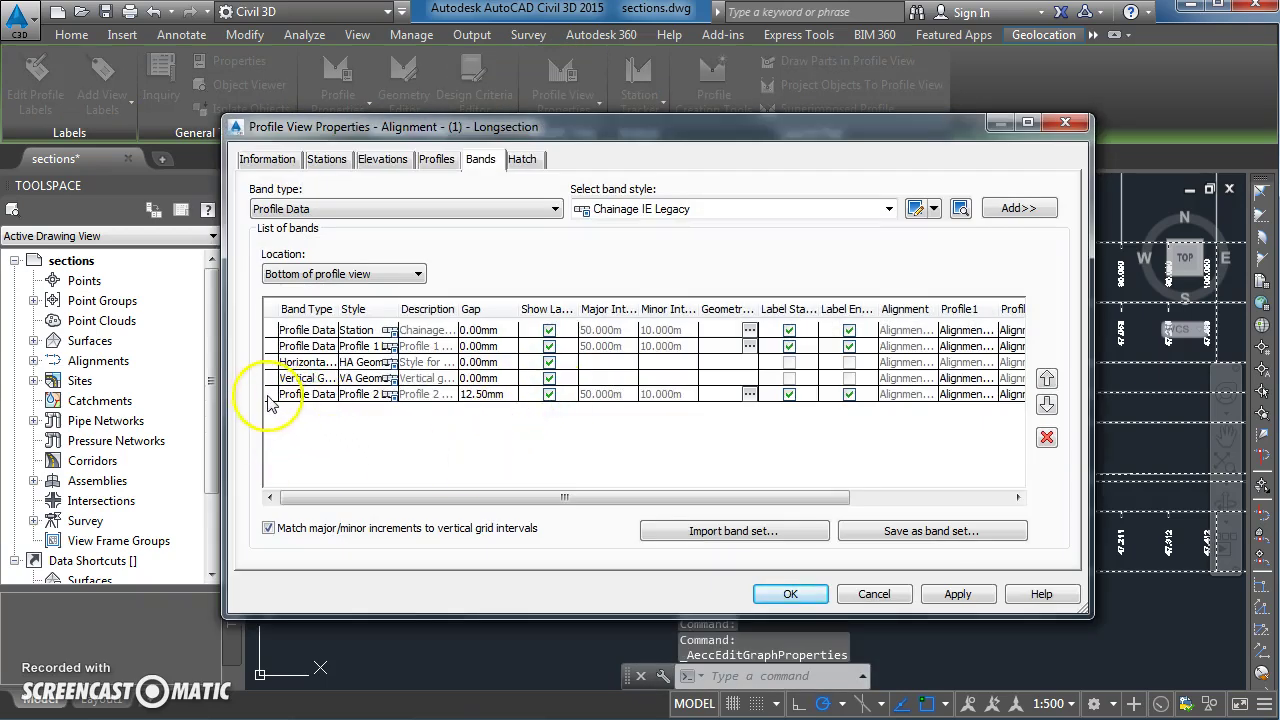
{"action": "left_click", "coordinate": [268, 396]}
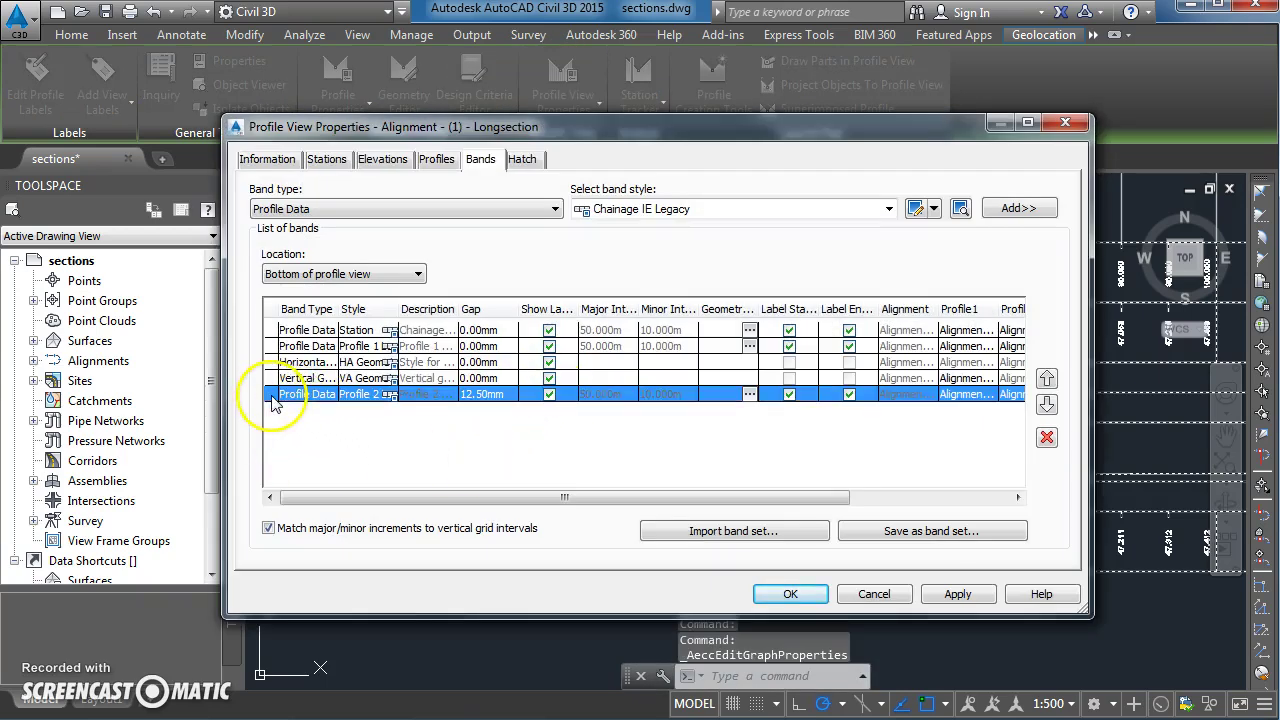
{"action": "left_click", "coordinate": [1046, 379]}
{"action": "left_click", "coordinate": [1046, 379]}
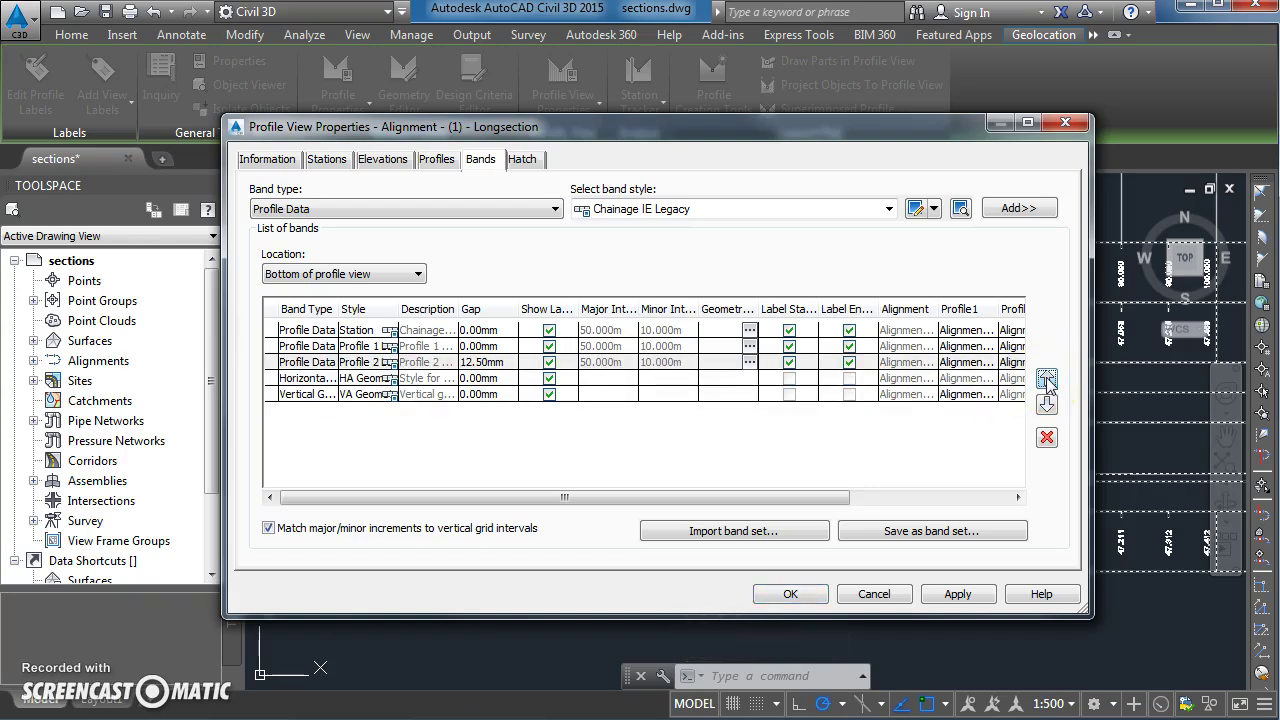
Step: Set the gap of the Profile 2 Levels band to 0 mm and apply the profile view properties
{"action": "left_click", "coordinate": [480, 363]}
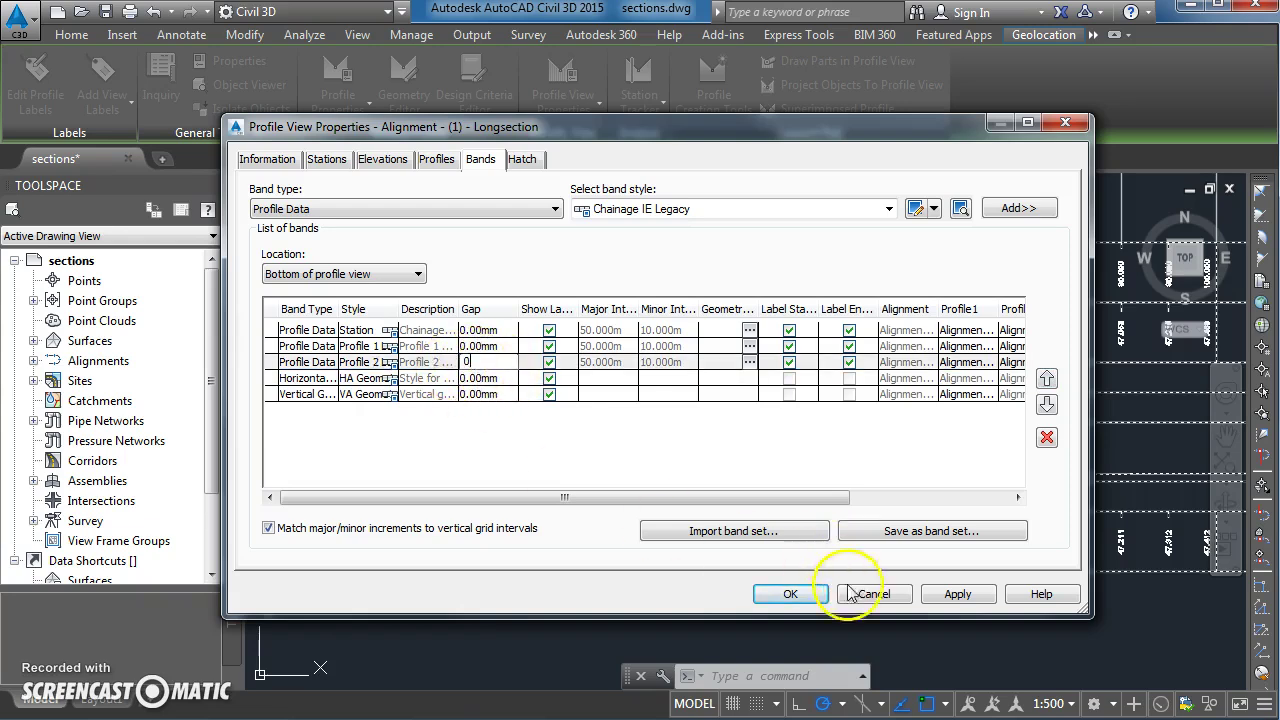
{"action": "left_click", "coordinate": [948, 594]}
{"action": "left_click", "coordinate": [792, 594]}
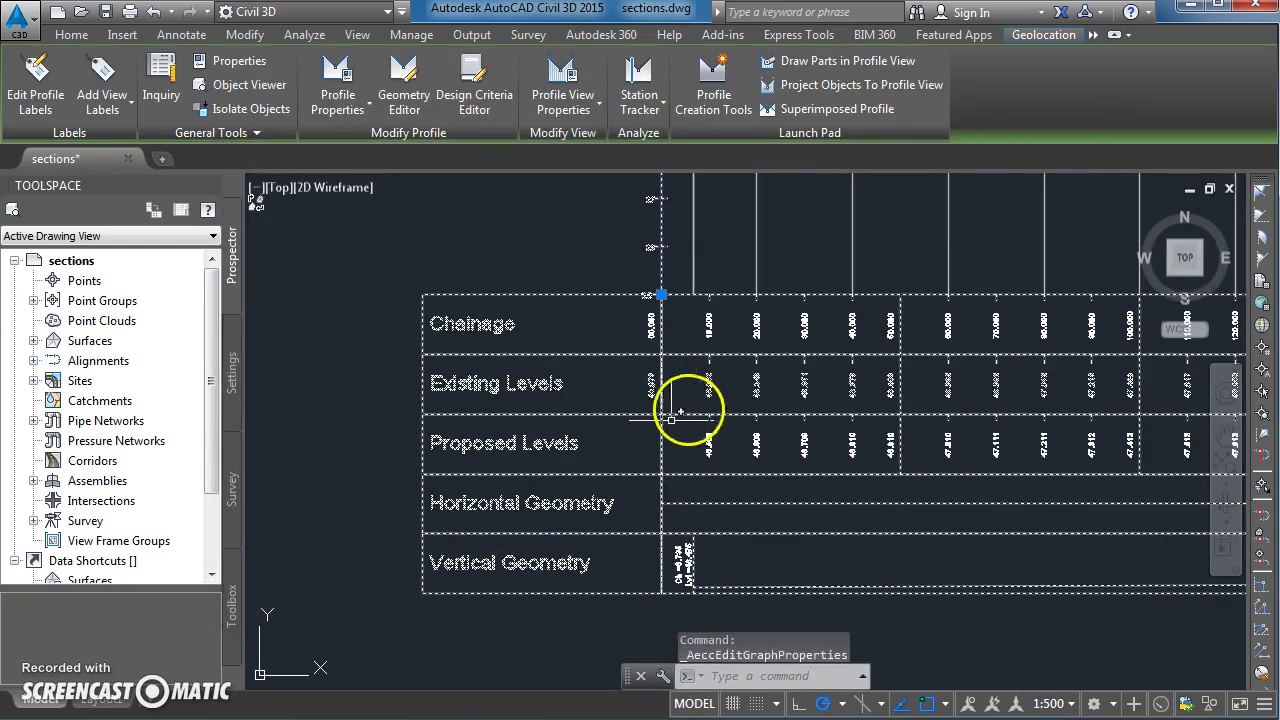
Step: Examine the values in the Chainage, Existing Levels and Proposed Levels bands along the longsection
{"action": "scroll", "coordinate": [663, 423], "scroll_direction": "up", "scroll_amount": 4}
{"action": "scroll", "coordinate": [608, 449], "scroll_direction": "down", "scroll_amount": 2}
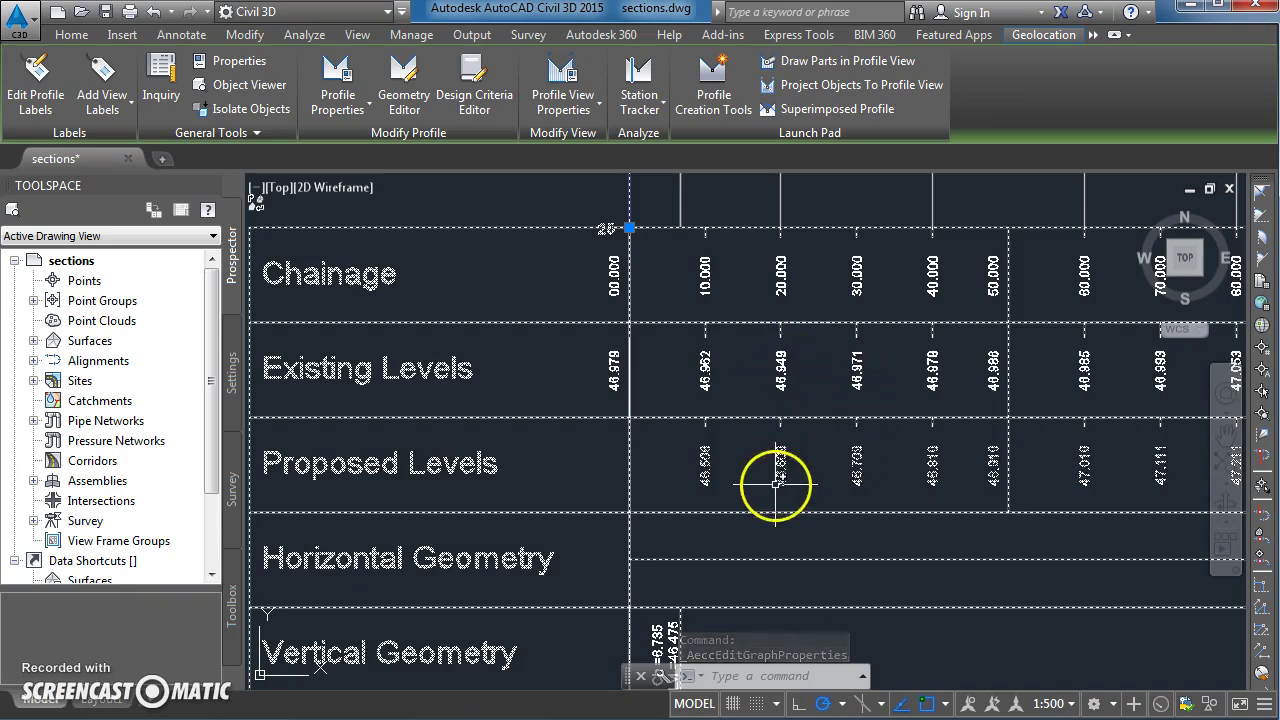
{"action": "scroll", "coordinate": [809, 471], "scroll_direction": "down", "scroll_amount": 3}
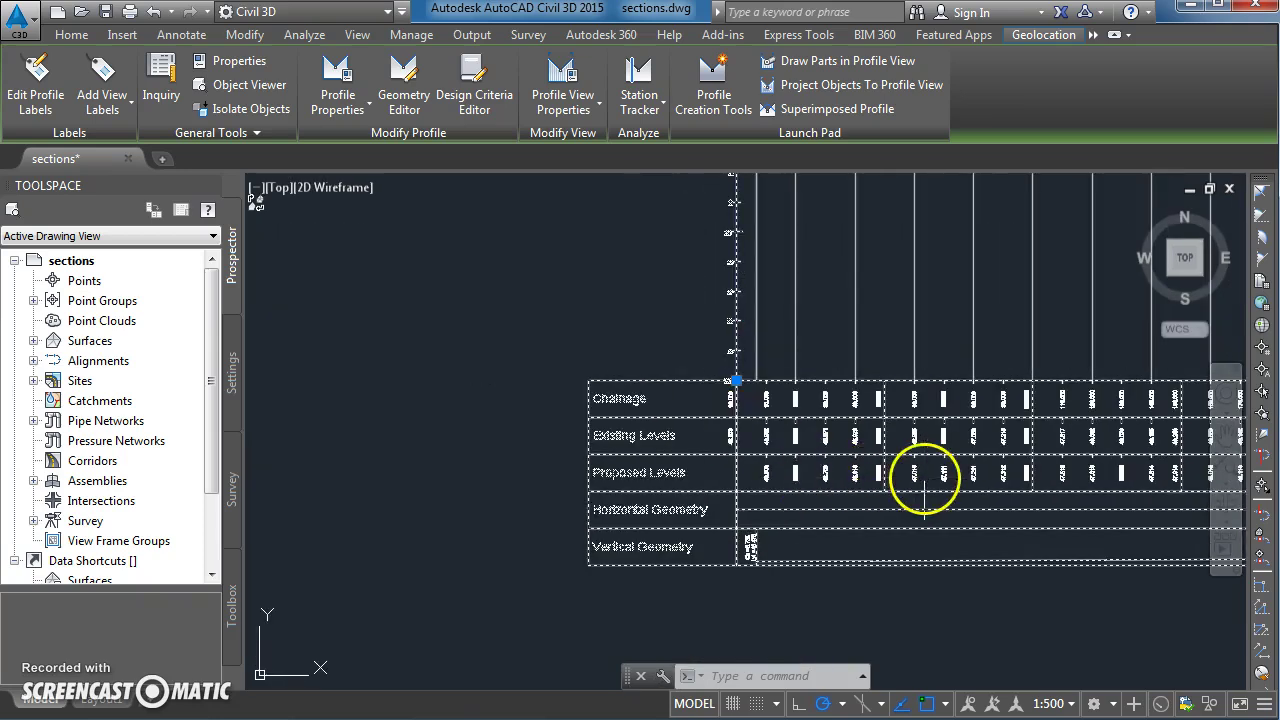
{"action": "middle_click_drag", "start_coordinate": [929, 471], "coordinate": [833, 478]}
{"action": "middle_click_drag", "start_coordinate": [807, 522], "coordinate": [663, 549]}
{"action": "middle_click_drag", "start_coordinate": [596, 573], "coordinate": [602, 571]}
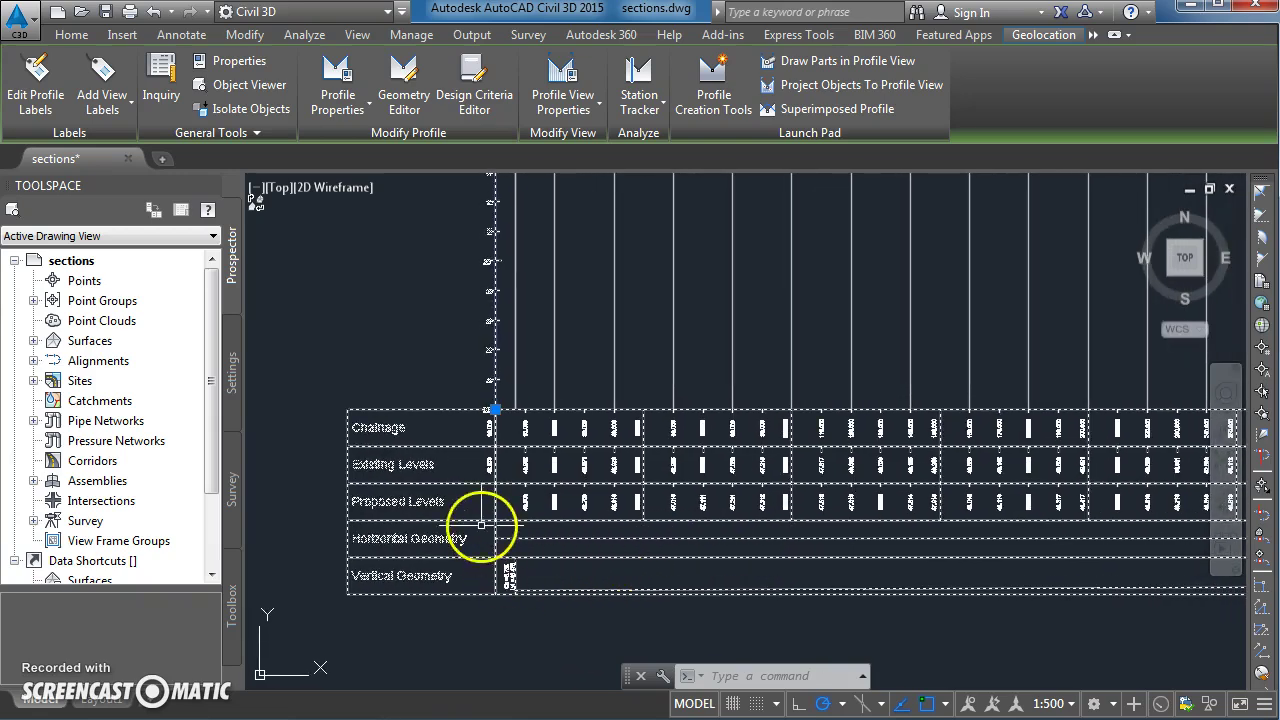
{"action": "scroll", "coordinate": [485, 552], "scroll_direction": "up", "scroll_amount": 2}
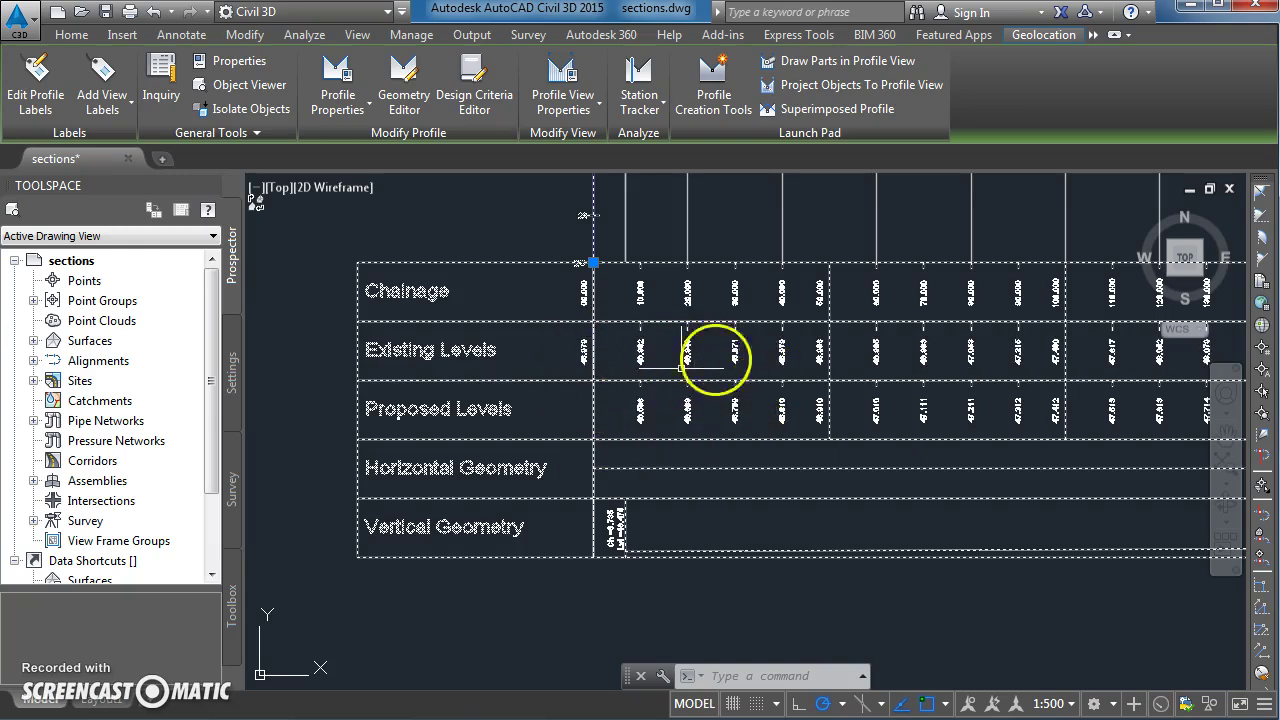
Step: Add another Chainage IE Legacy profile data band, labelling geometry points from profile Alignment - (1) - VP 1
{"action": "left_click", "coordinate": [561, 76]}
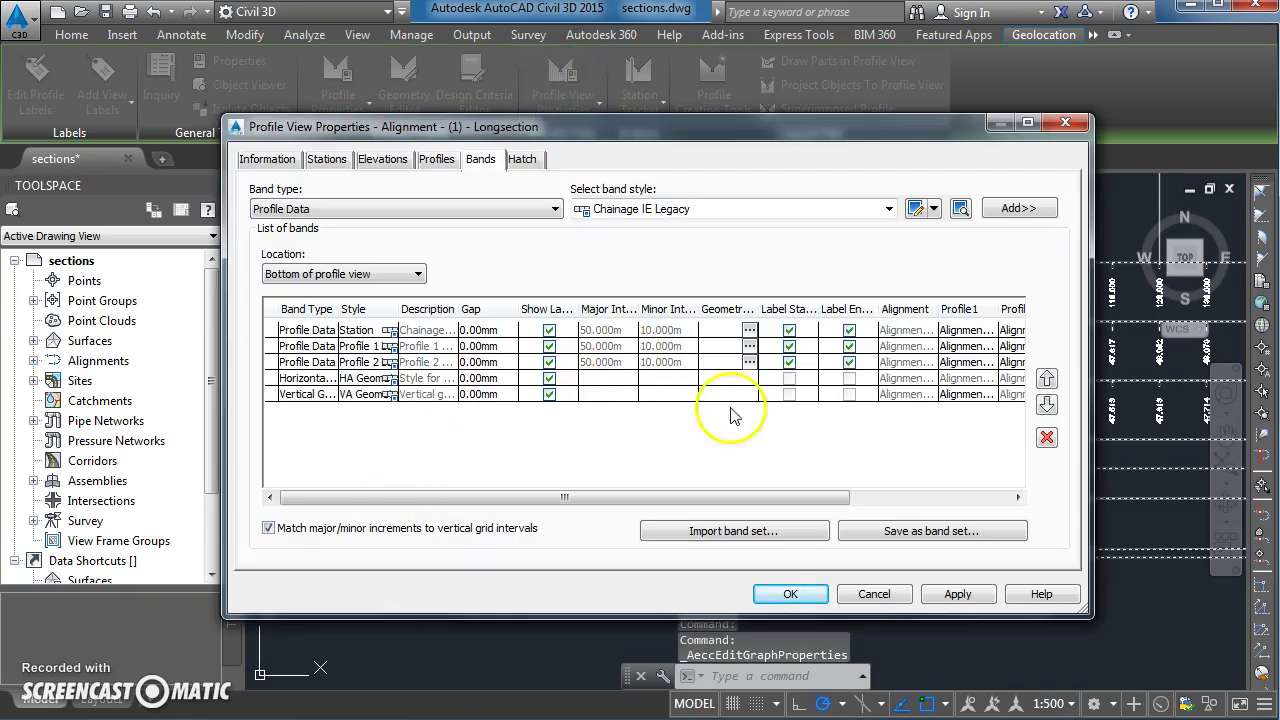
{"action": "left_click", "coordinate": [1019, 209]}
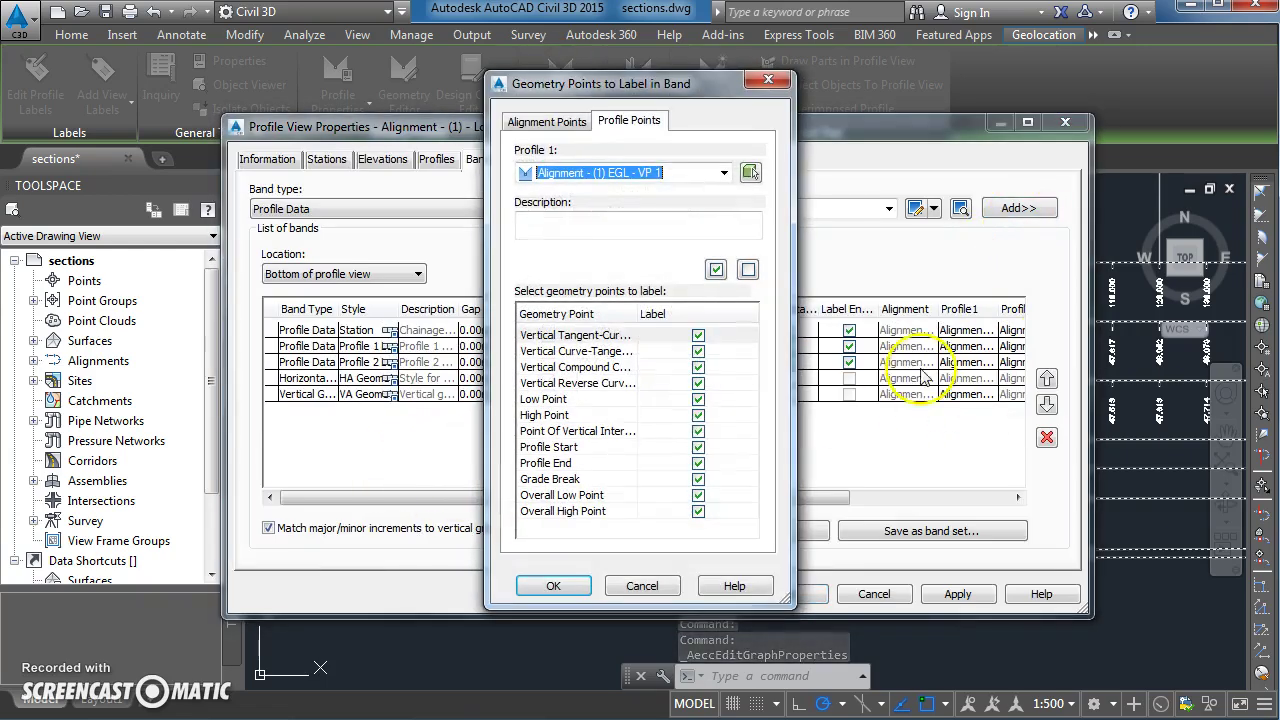
{"action": "left_click", "coordinate": [723, 174]}
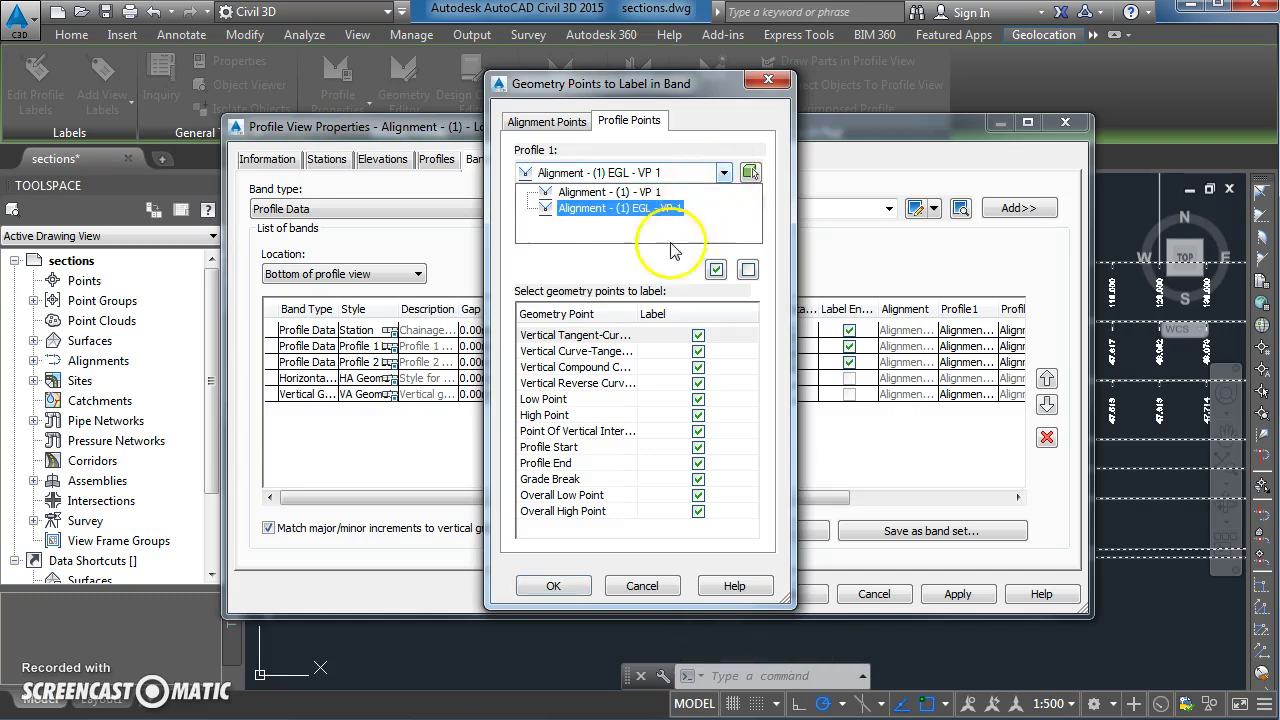
{"action": "left_click", "coordinate": [594, 204]}
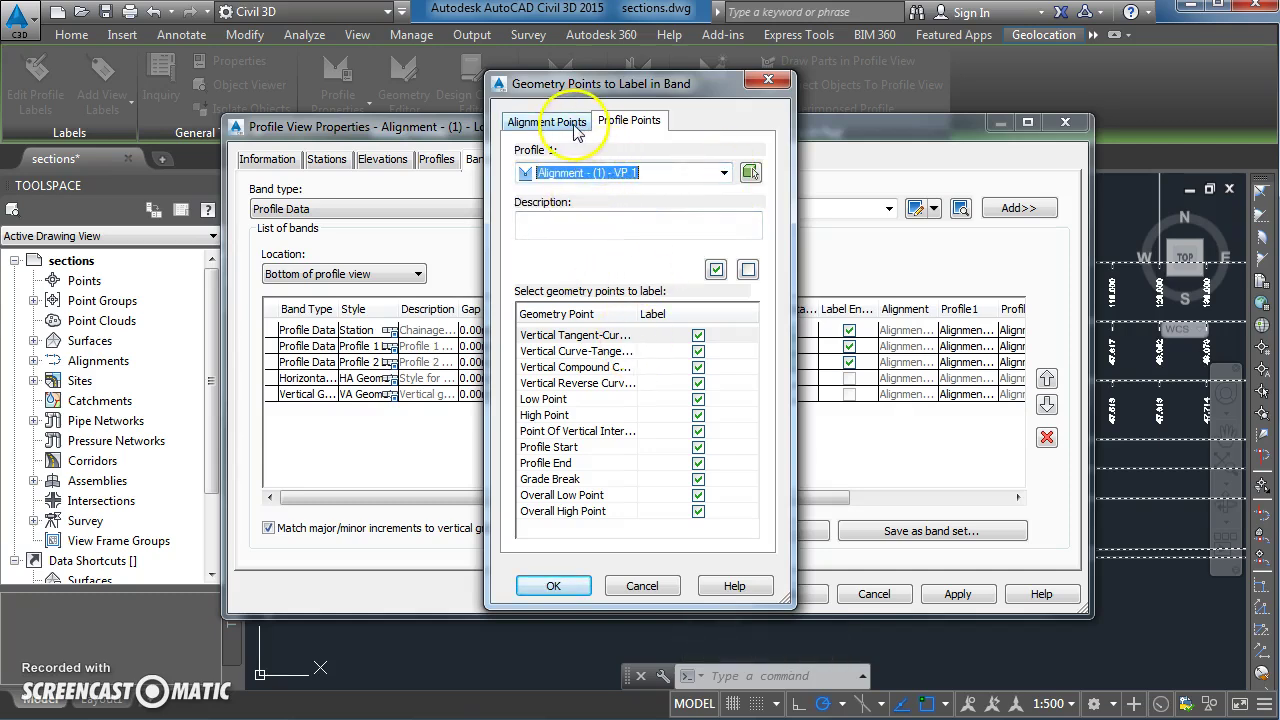
{"action": "left_click", "coordinate": [555, 588]}
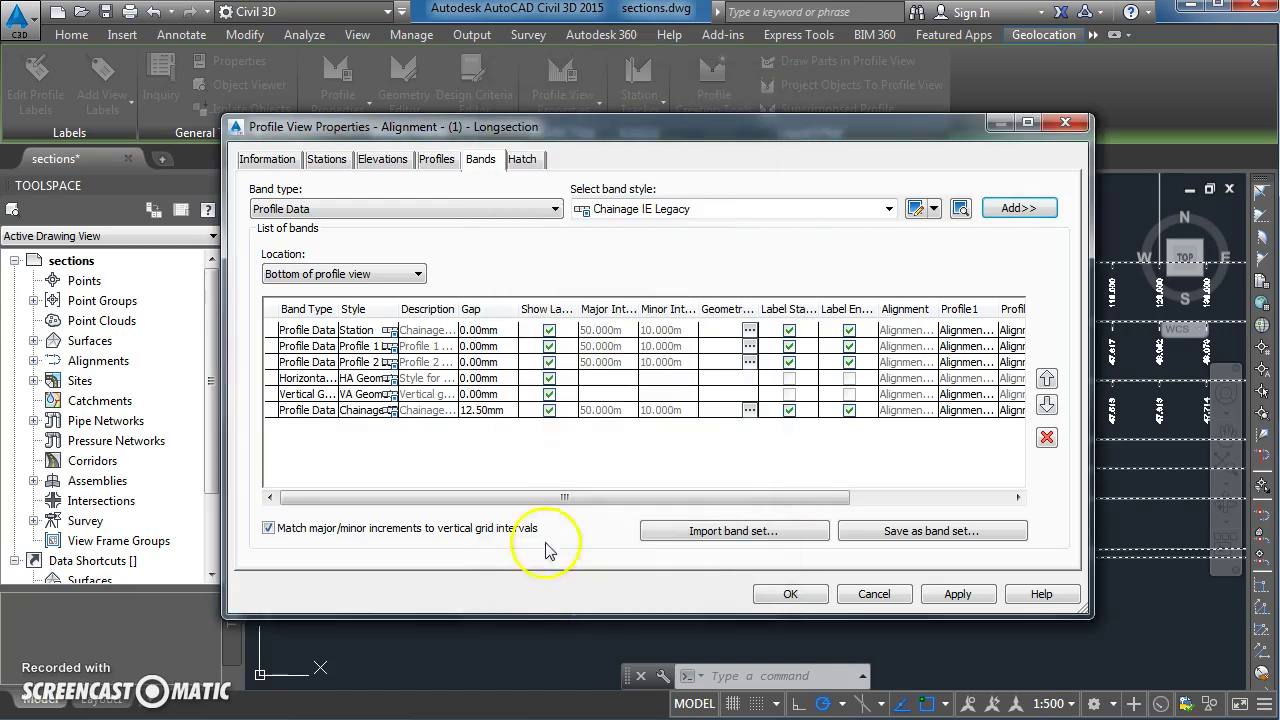
Step: Choose Level Difference as the band style to add, and assign Alignment - (1) EGL - VP 1 as Profile1 and Alignment - (1) - VP 1 as Profile2 of the lowest band
{"action": "left_click", "coordinate": [888, 210]}
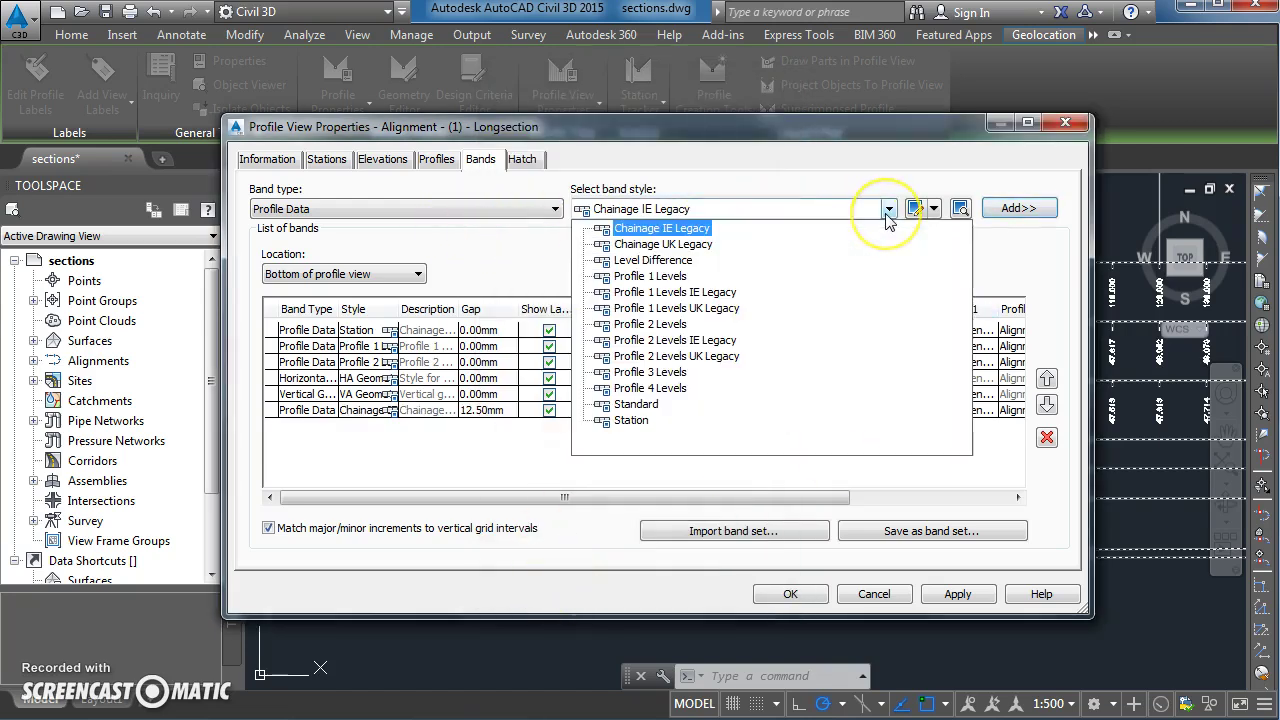
{"action": "left_click", "coordinate": [634, 262]}
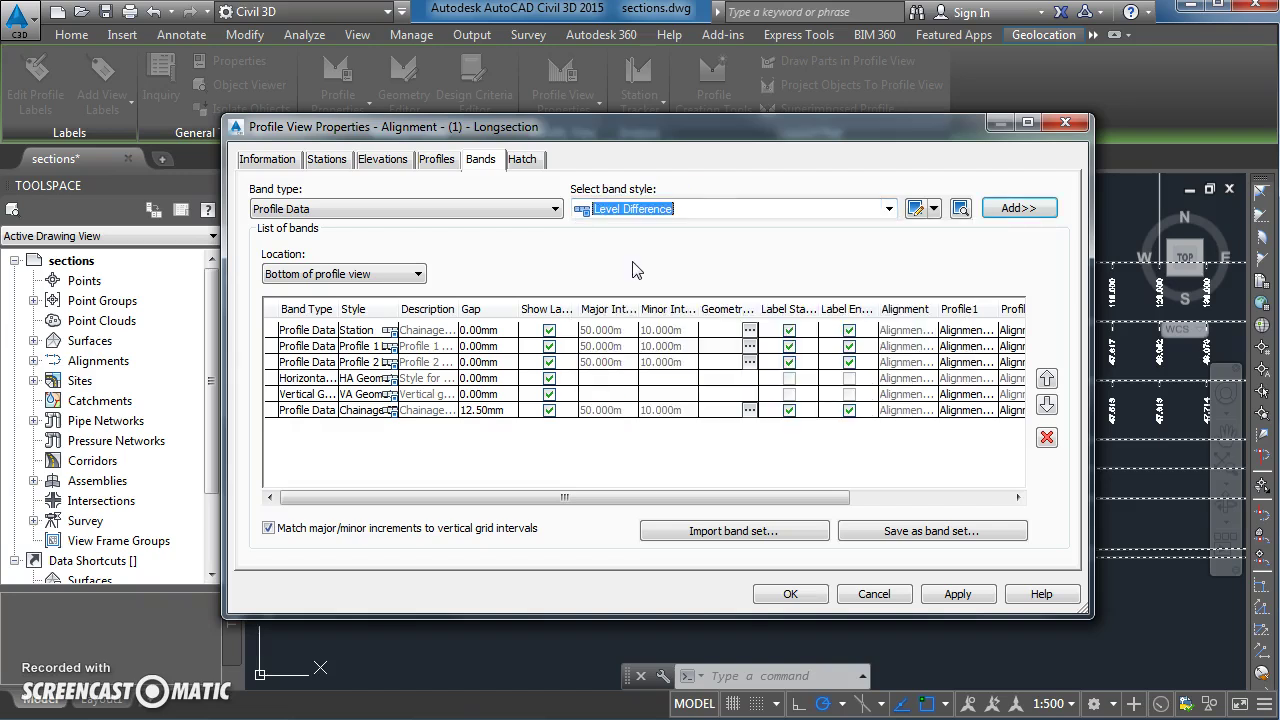
{"action": "left_click_drag", "start_coordinate": [764, 497], "coordinate": [903, 500]}
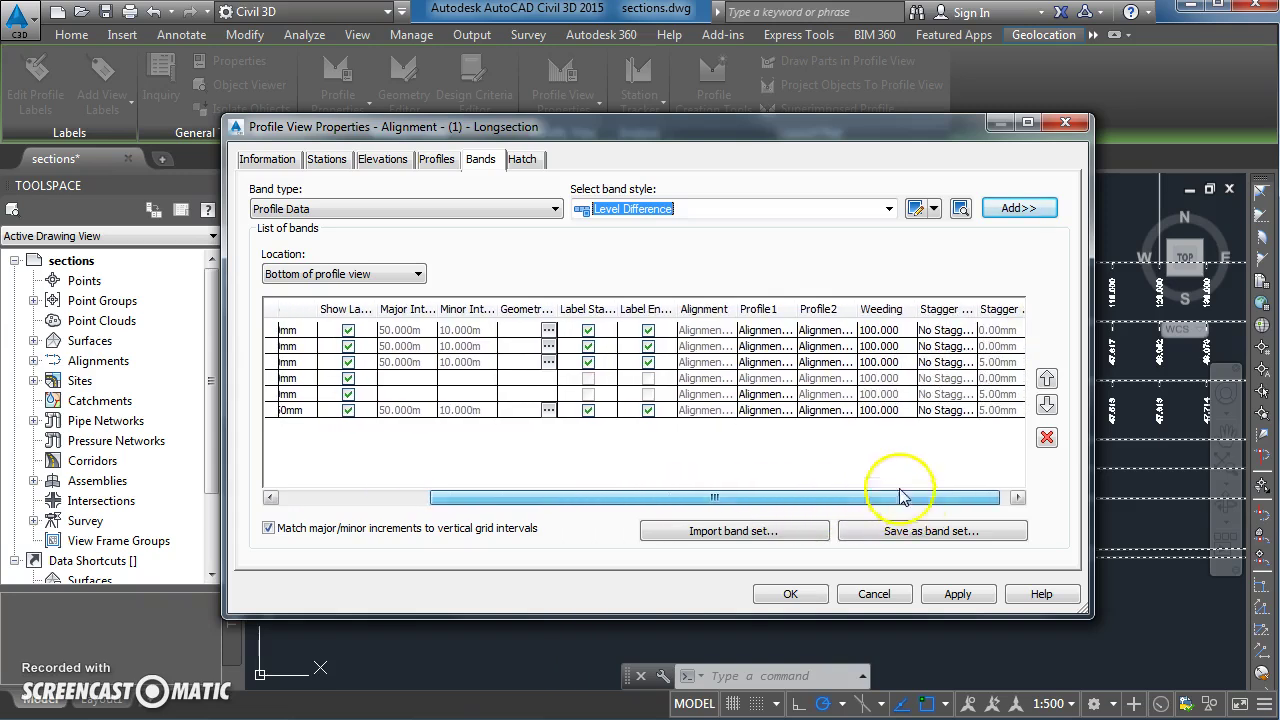
{"action": "left_click", "coordinate": [777, 409]}
{"action": "left_click", "coordinate": [778, 414]}
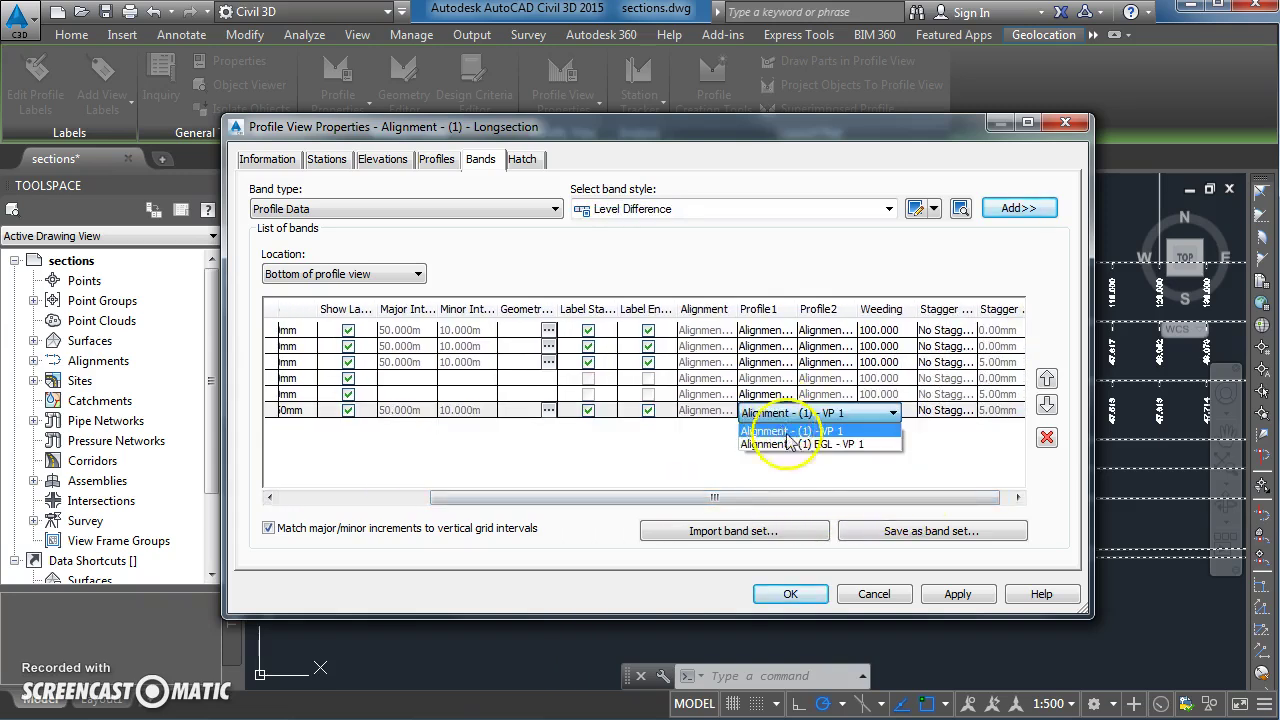
{"action": "left_click", "coordinate": [811, 444]}
{"action": "left_click", "coordinate": [835, 413]}
{"action": "left_click", "coordinate": [857, 445]}
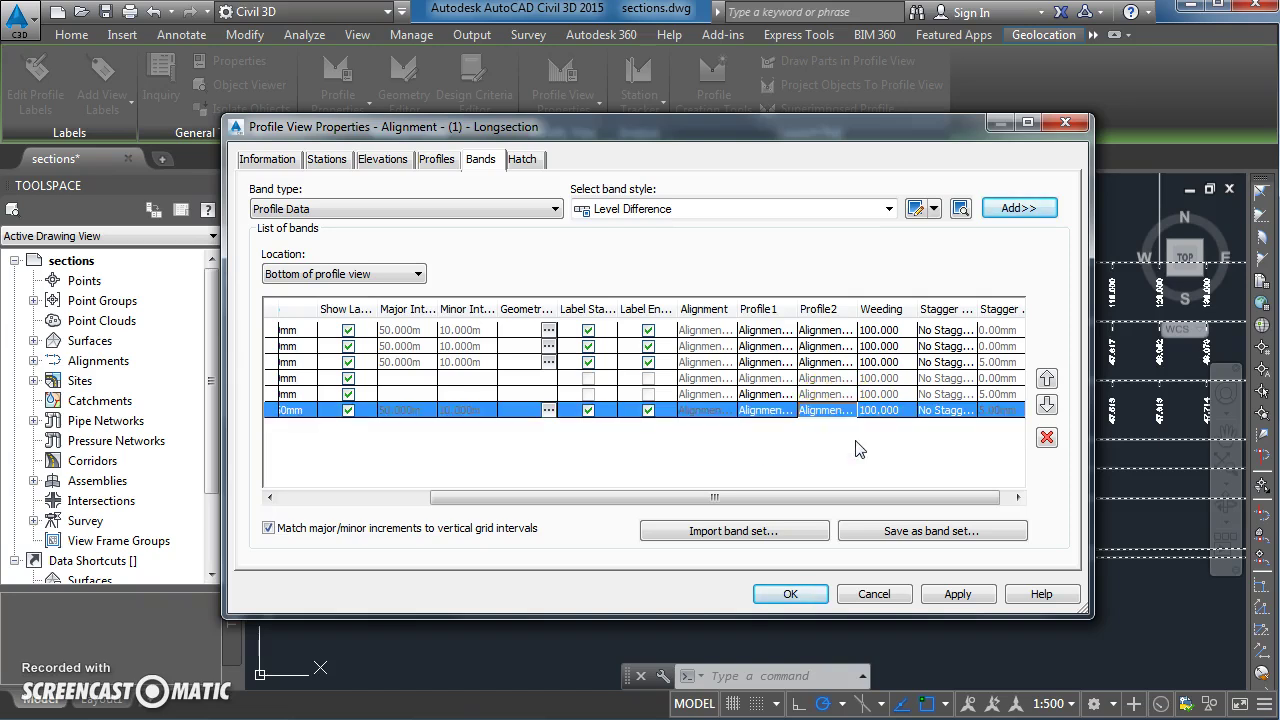
Step: Set the gap of the lowest Chainage IE Legacy band to 0 mm and apply the profile view properties
{"action": "left_click_drag", "start_coordinate": [757, 498], "coordinate": [608, 498]}
{"action": "left_click", "coordinate": [505, 411]}
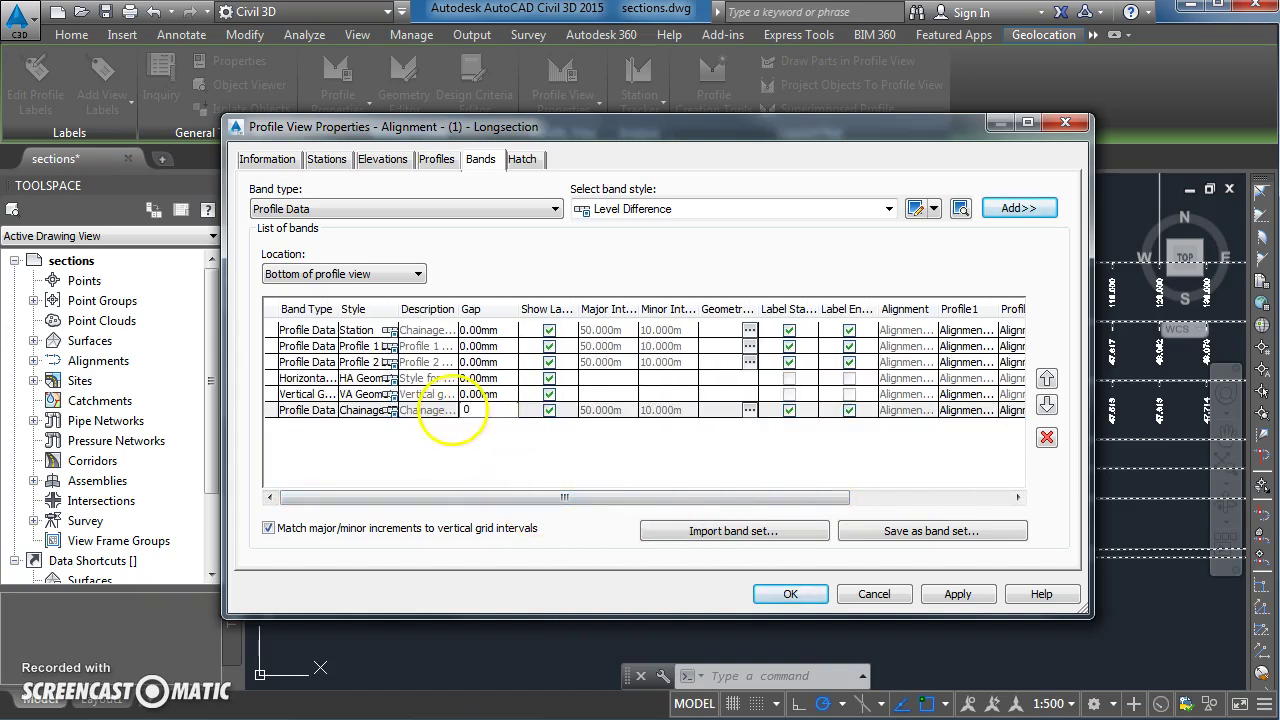
{"action": "left_click", "coordinate": [955, 594]}
{"action": "left_click", "coordinate": [792, 594]}
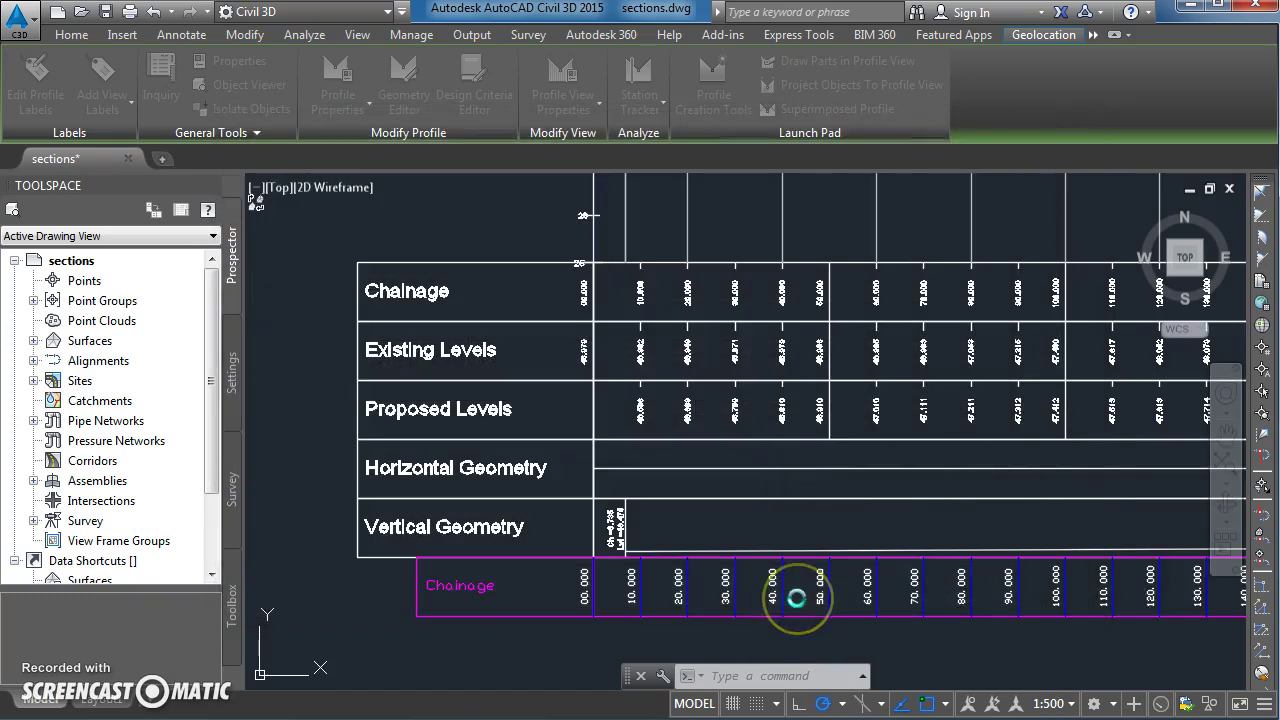
Step: Change the style of the lowest Chainage IE Legacy band to Level Difference and apply the profile view properties
{"action": "mouse_move", "coordinate": [634, 617]}
{"action": "middle_mouse_down"}
{"action": "mouse_move", "coordinate": [606, 571]}
{"action": "mouse_move", "coordinate": [853, 555]}
{"action": "middle_mouse_up"}
{"action": "scroll", "coordinate": [749, 574], "scroll_direction": "up", "scroll_amount": 2}
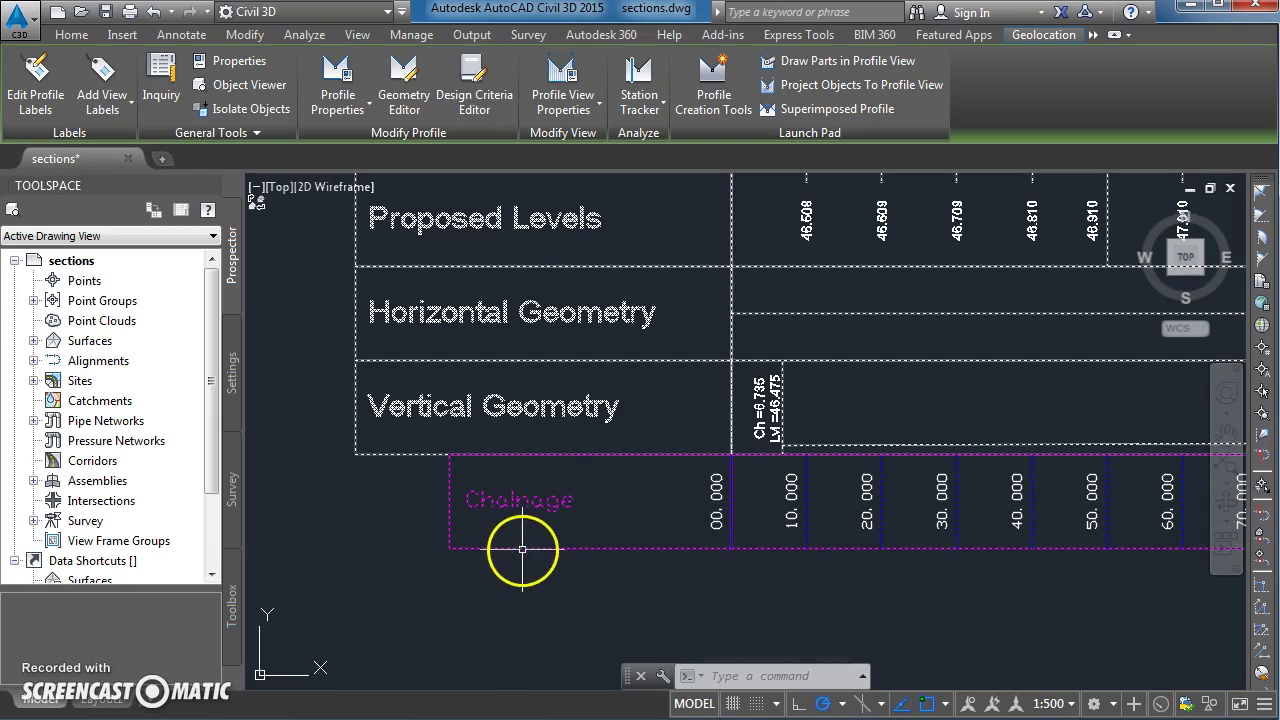
{"action": "left_click", "coordinate": [560, 98]}
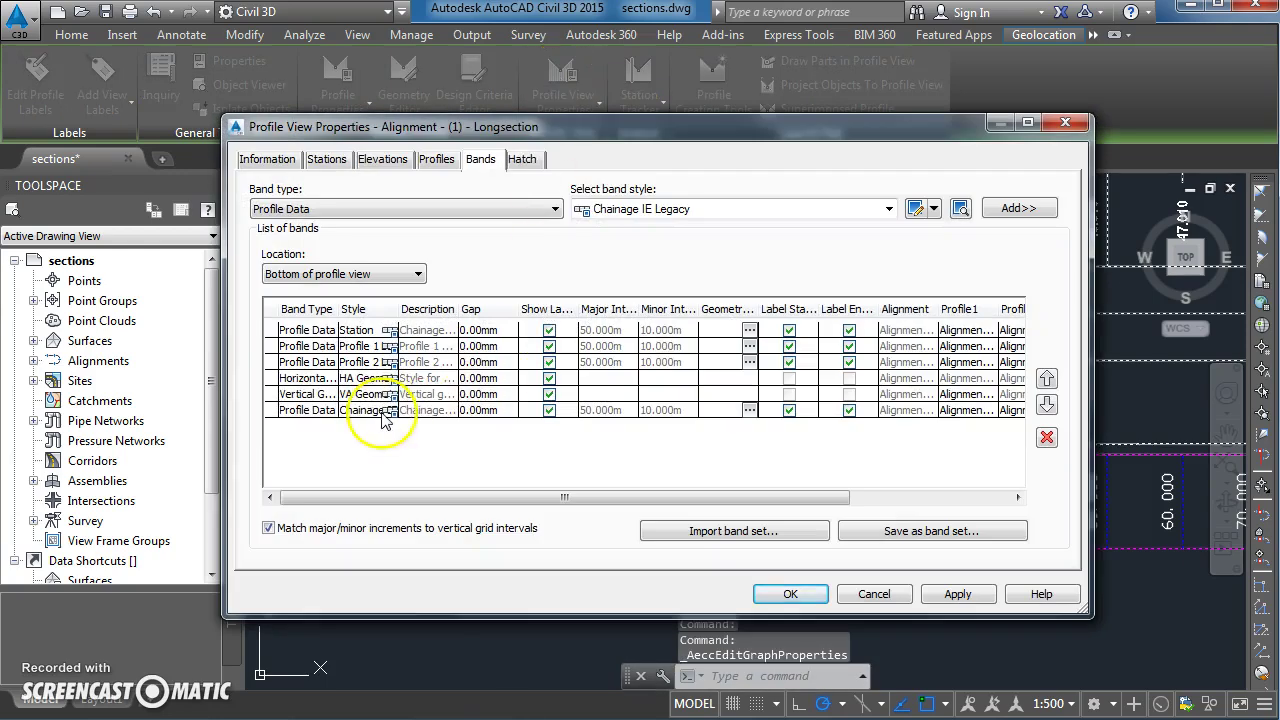
{"action": "left_click", "coordinate": [372, 412]}
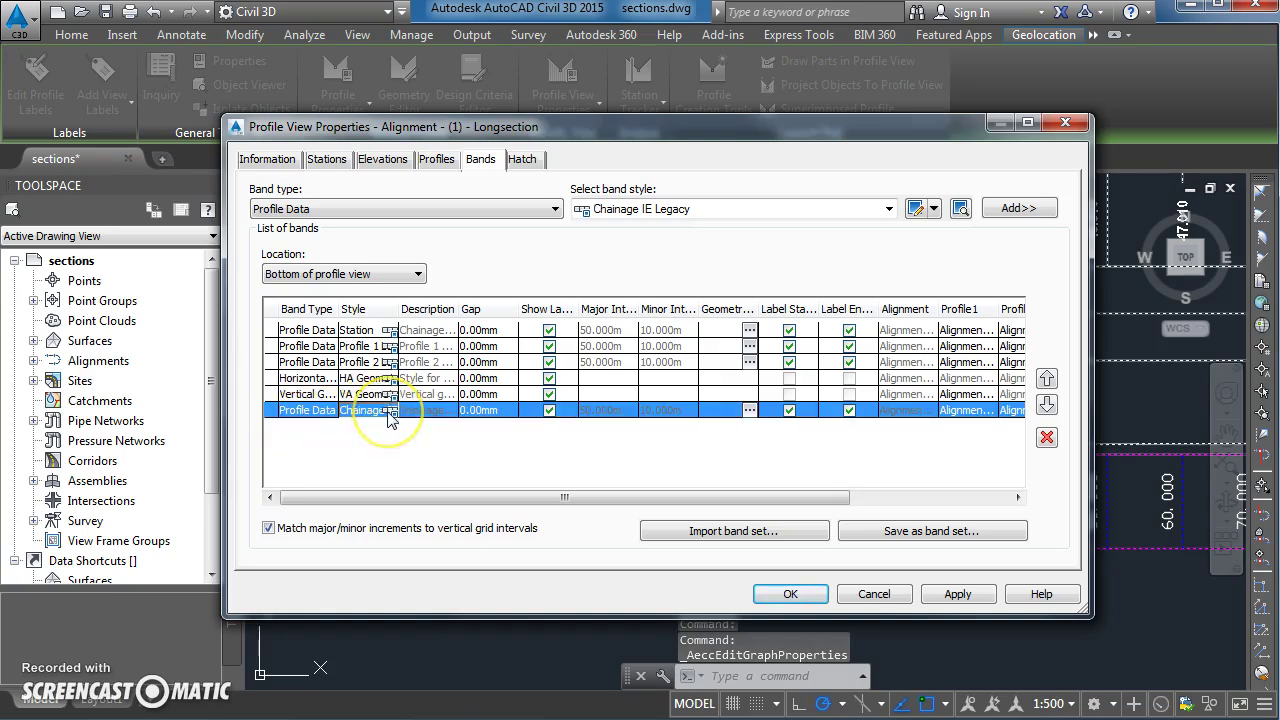
{"action": "left_click", "coordinate": [389, 412]}
{"action": "left_click", "coordinate": [676, 334]}
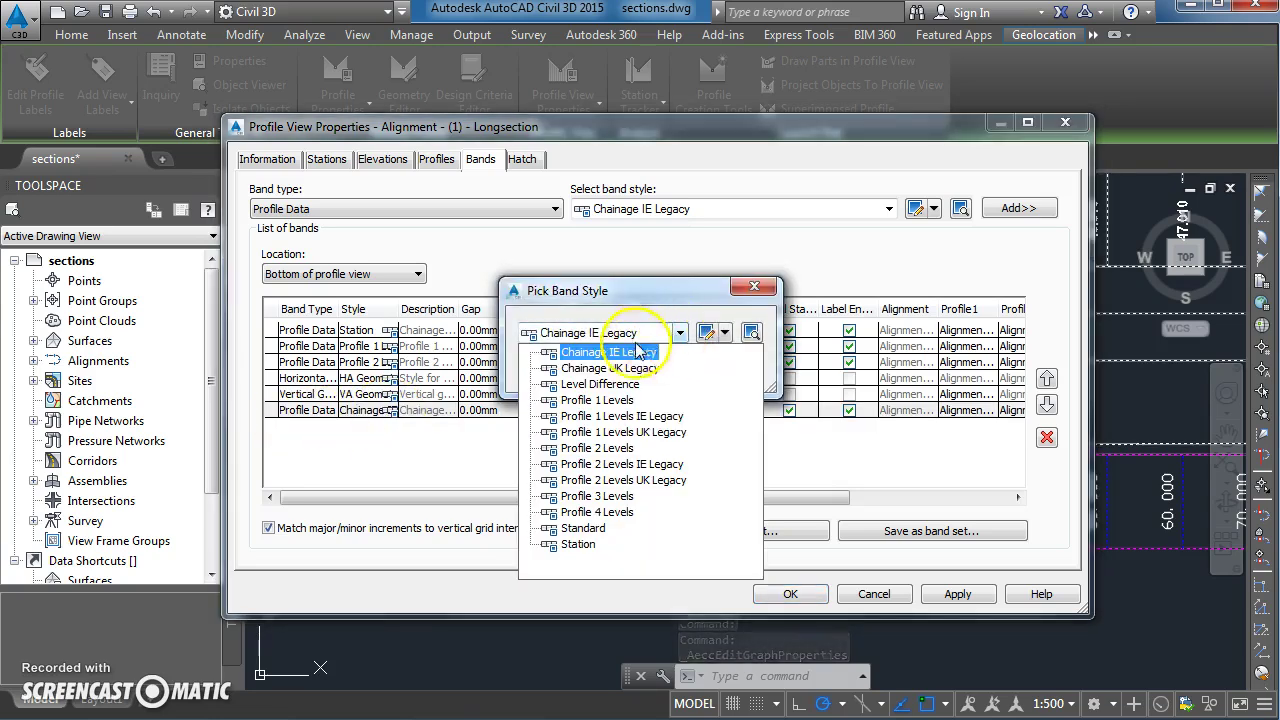
{"action": "left_click", "coordinate": [605, 353]}
{"action": "left_click", "coordinate": [557, 370]}
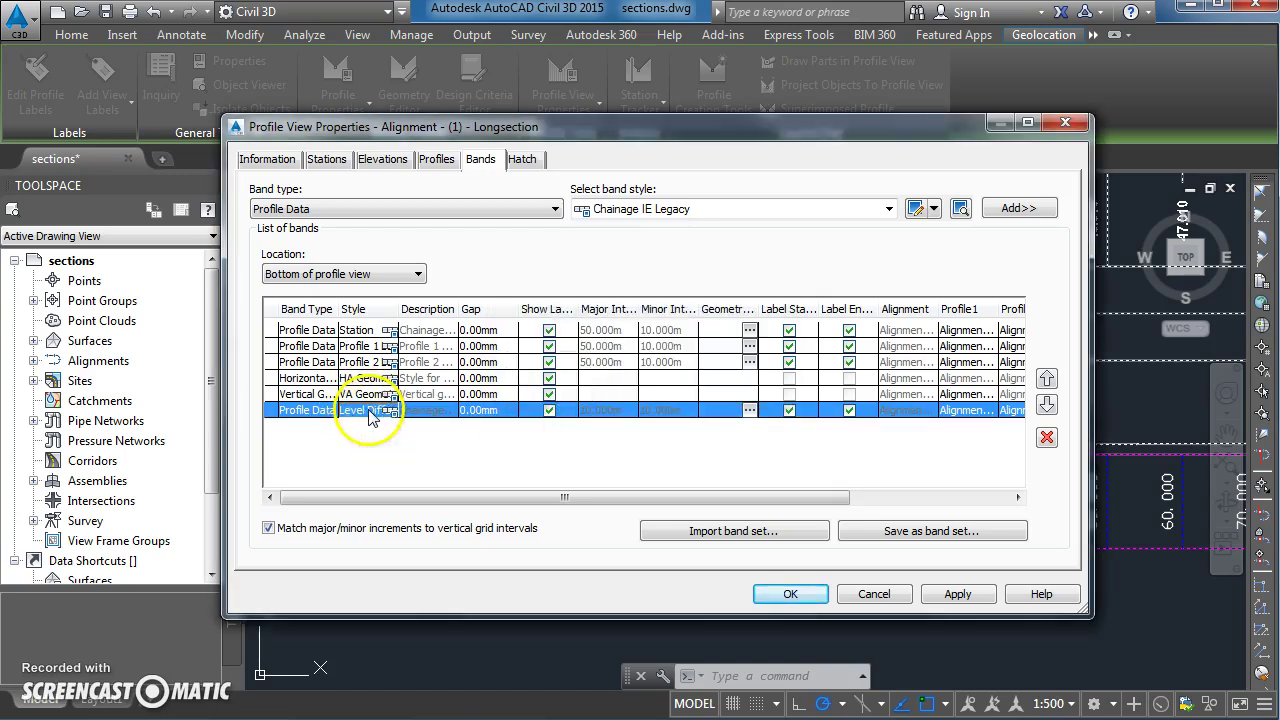
{"action": "left_click", "coordinate": [957, 594]}
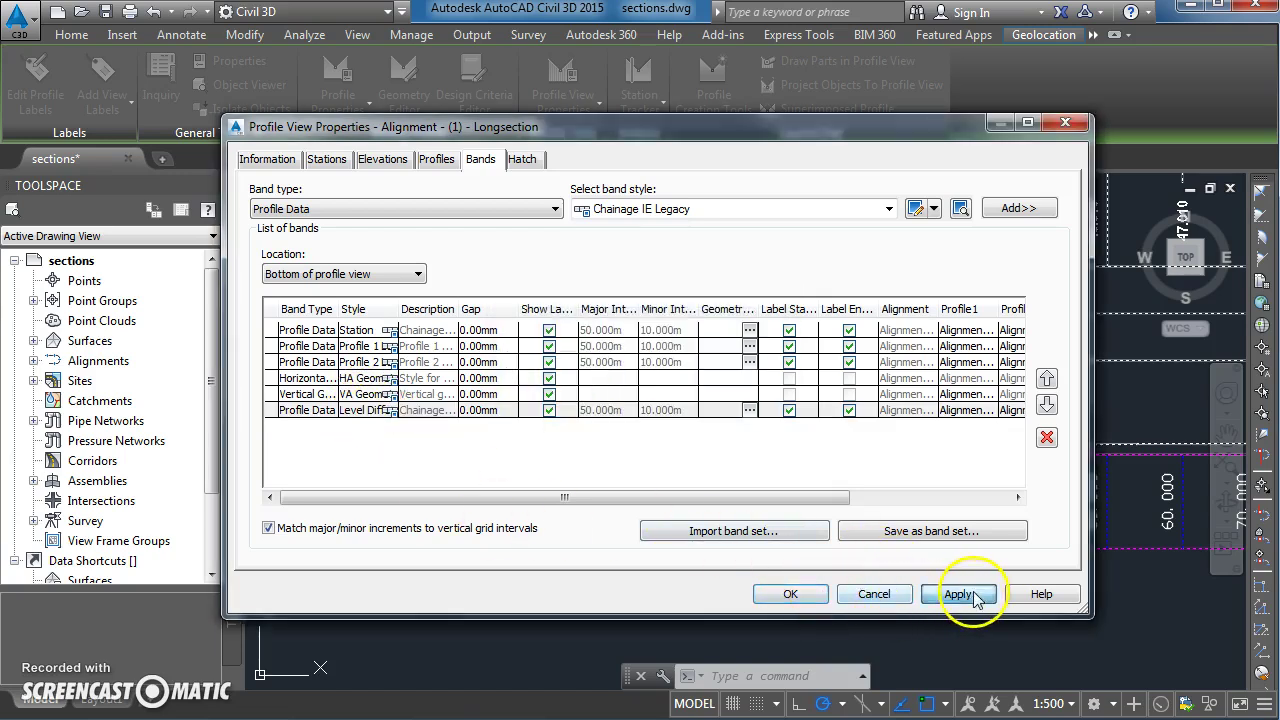
{"action": "left_click", "coordinate": [790, 594]}
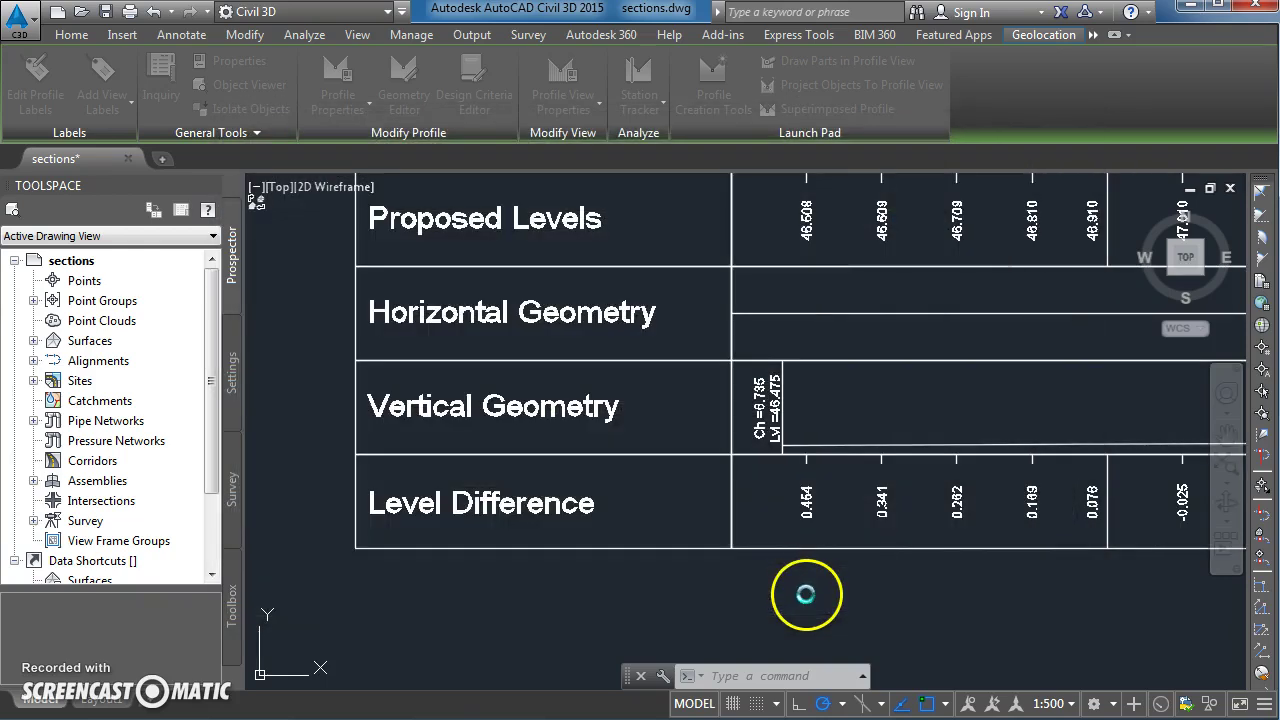
Step: Examine the Level Difference band along the longsection and its place beneath the other bands
{"action": "middle_click_drag", "start_coordinate": [889, 526], "coordinate": [737, 543]}
{"action": "scroll", "coordinate": [737, 543], "scroll_direction": "down", "scroll_amount": 2}
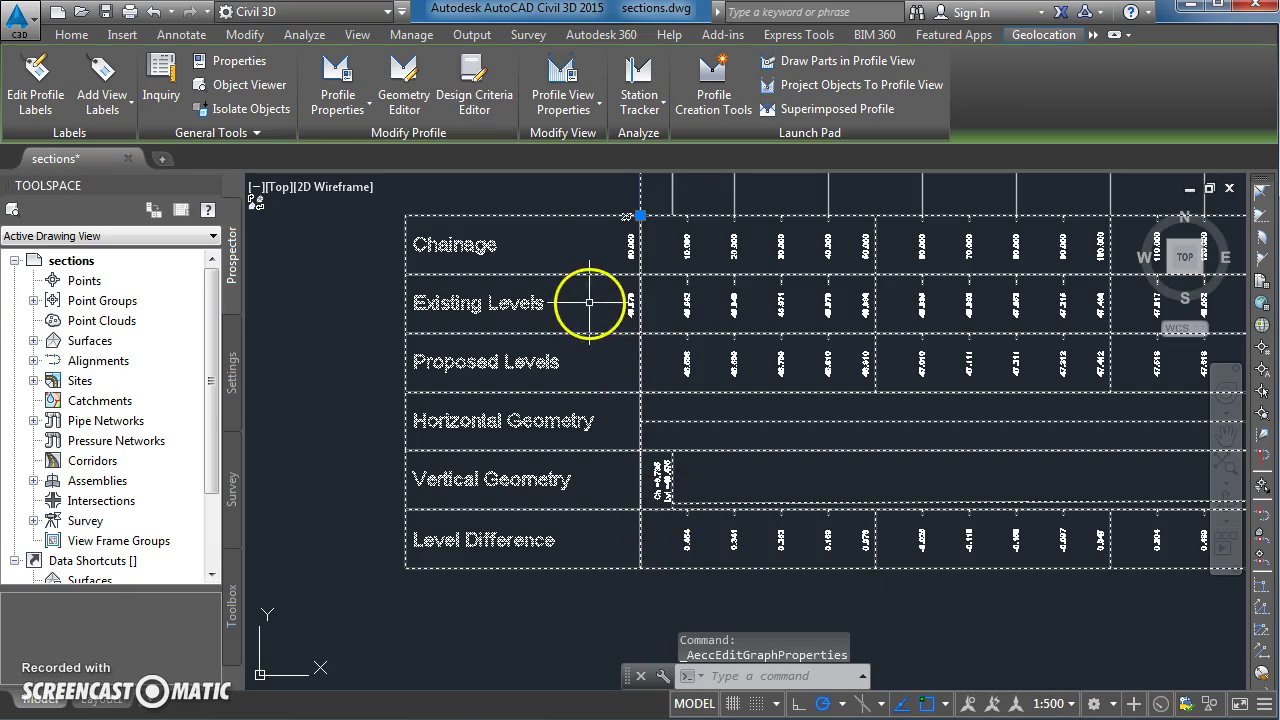
{"action": "scroll", "coordinate": [600, 540], "scroll_direction": "down", "scroll_amount": 2}
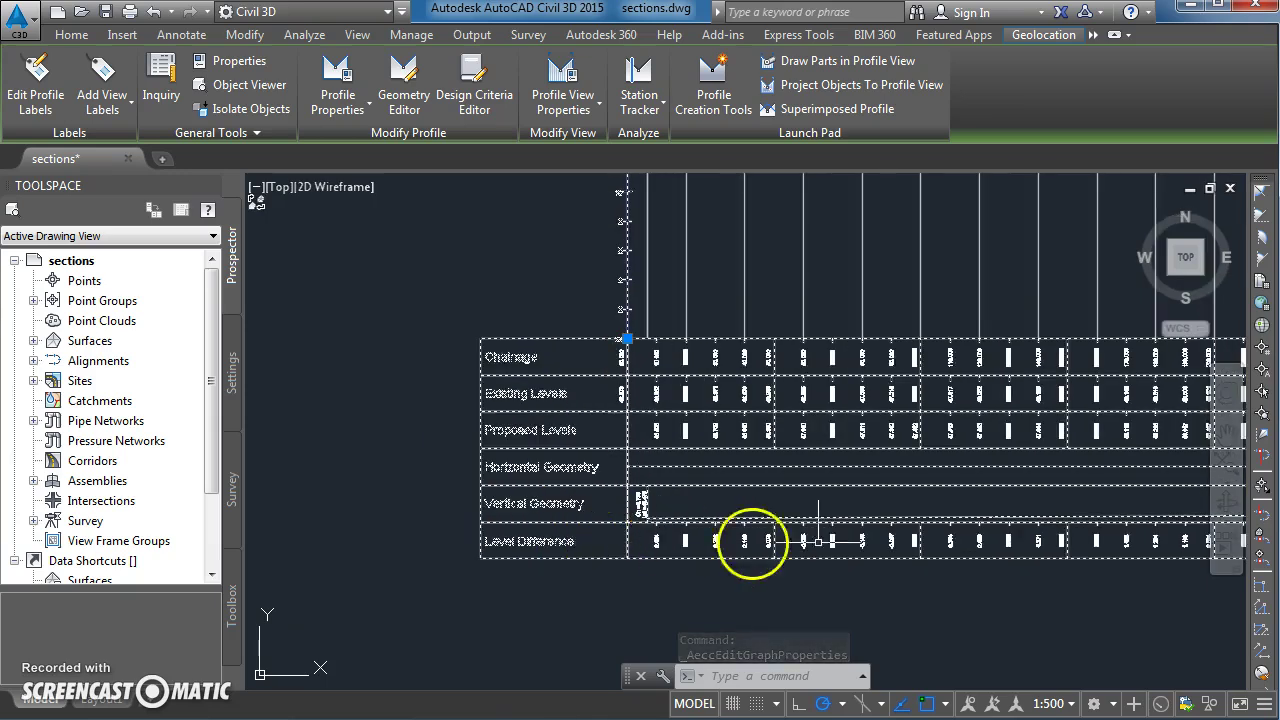
{"action": "middle_click_drag", "start_coordinate": [823, 531], "coordinate": [531, 537]}
{"action": "scroll", "coordinate": [766, 537], "scroll_direction": "down", "scroll_amount": 2}
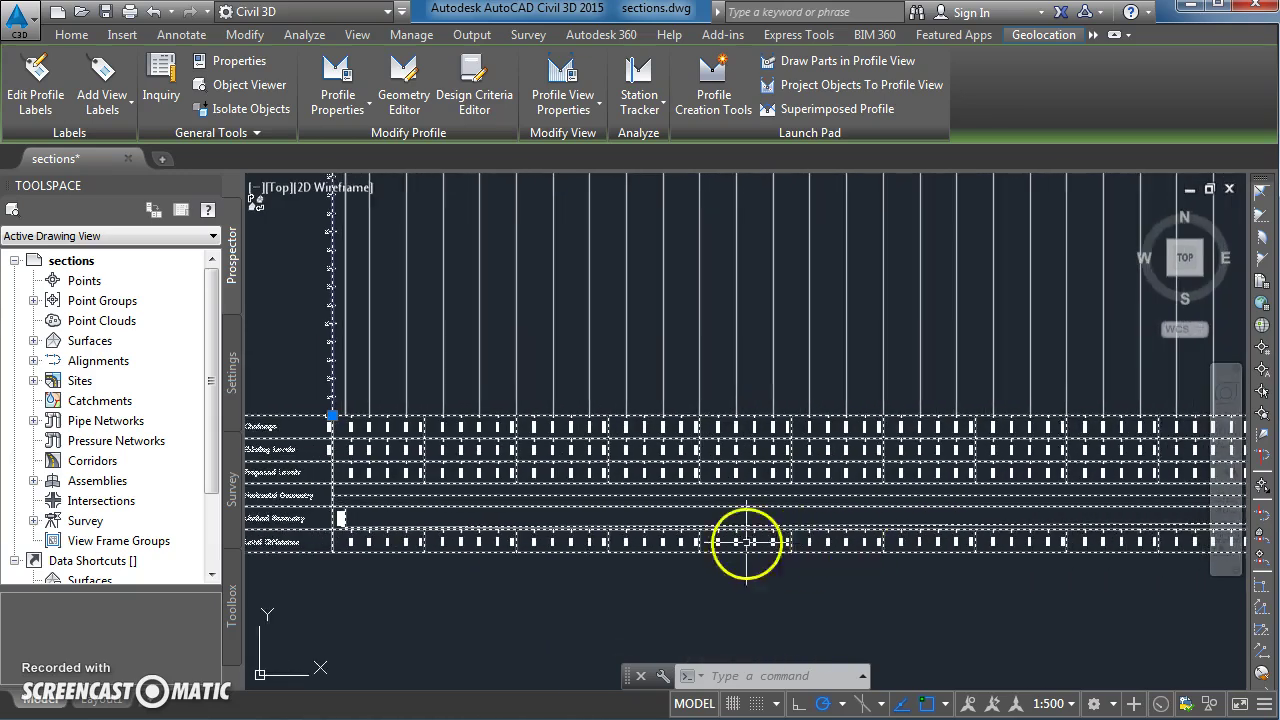
{"action": "middle_click_drag", "start_coordinate": [651, 537], "coordinate": [871, 543]}
{"action": "scroll", "coordinate": [521, 545], "scroll_direction": "up", "scroll_amount": 2}
{"action": "scroll", "coordinate": [521, 545], "scroll_direction": "up", "scroll_amount": 3}
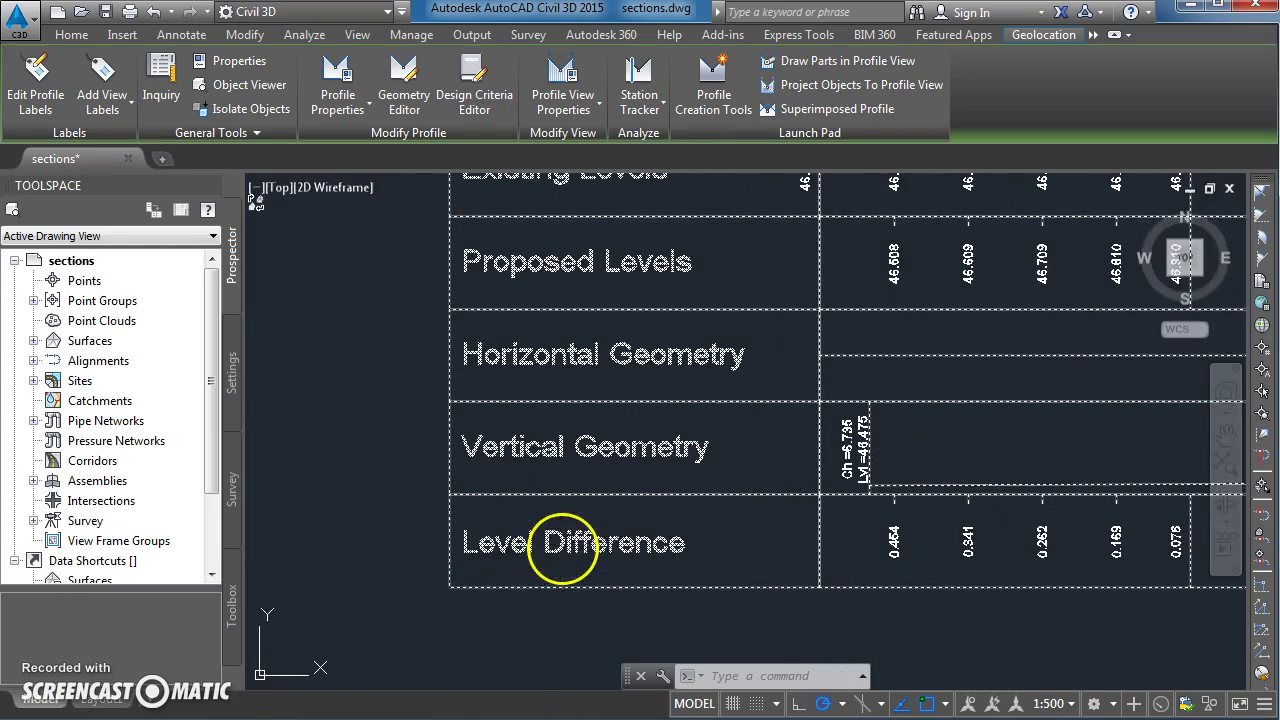
{"action": "middle_click_drag", "start_coordinate": [633, 418], "coordinate": [584, 467]}
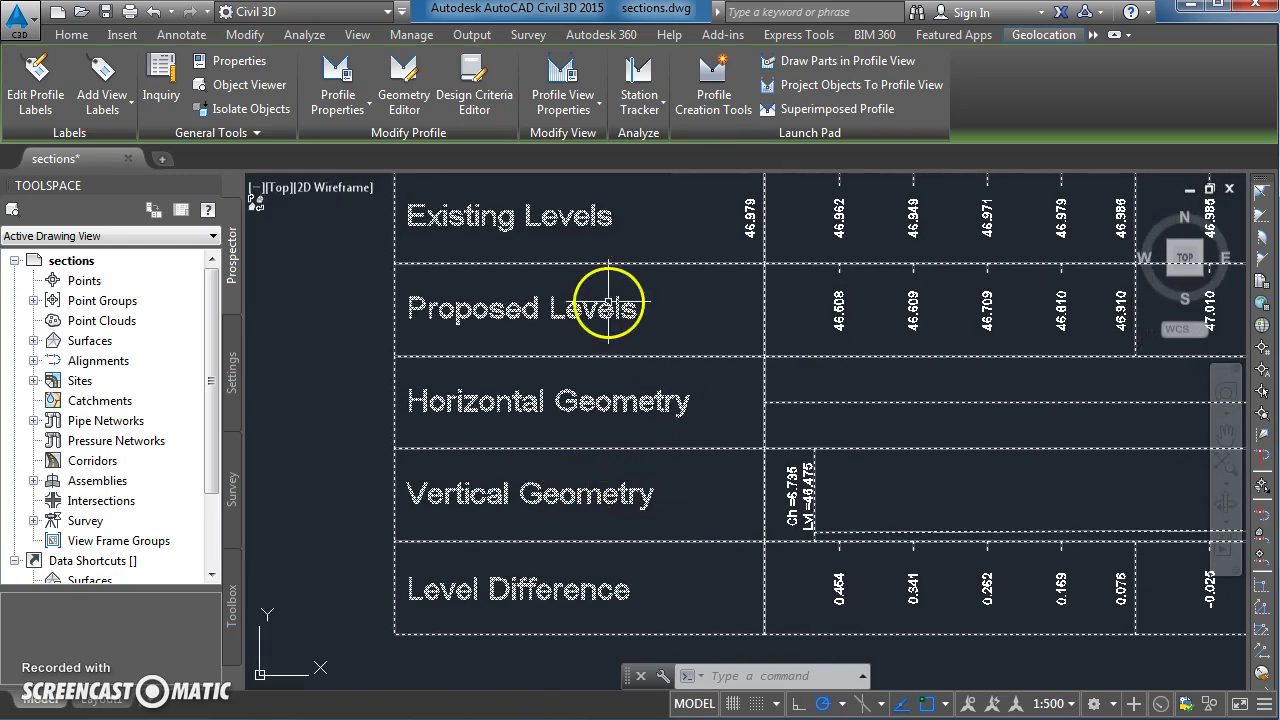
Step: Move the Level Difference band up two places, directly below the Proposed Levels band, and apply the profile view properties
{"action": "left_click", "coordinate": [548, 86]}
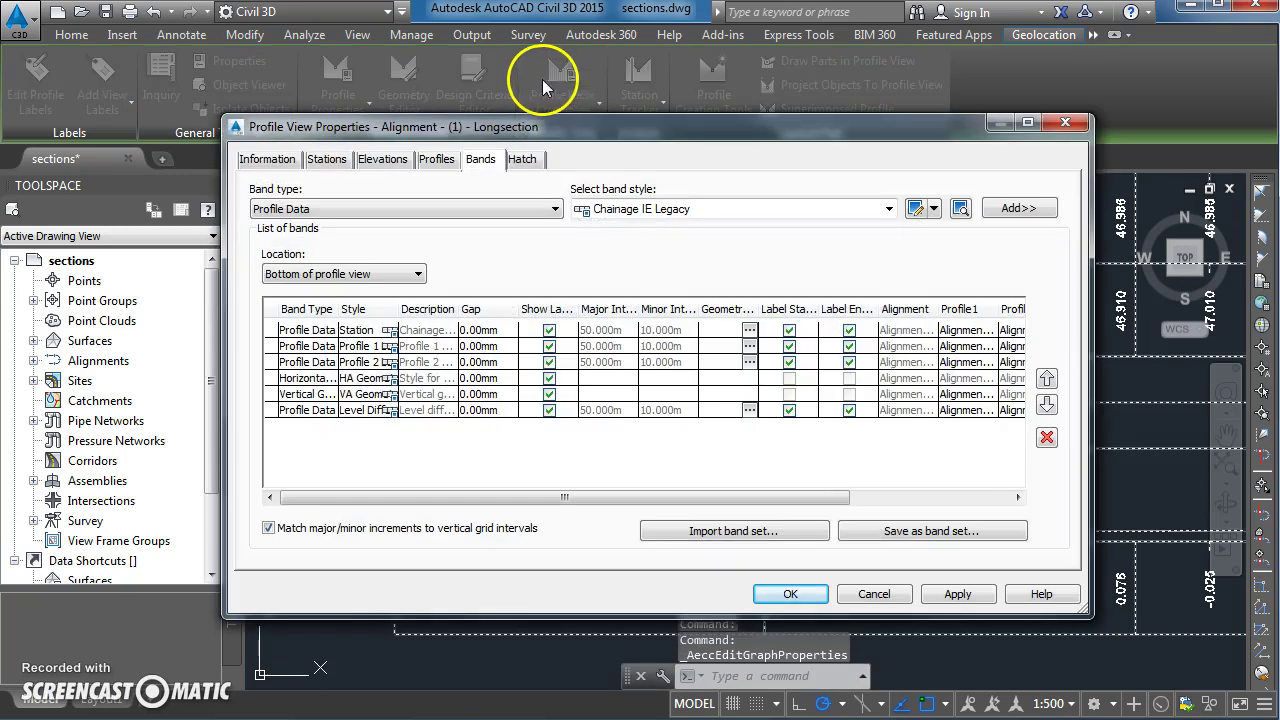
{"action": "left_click", "coordinate": [272, 412]}
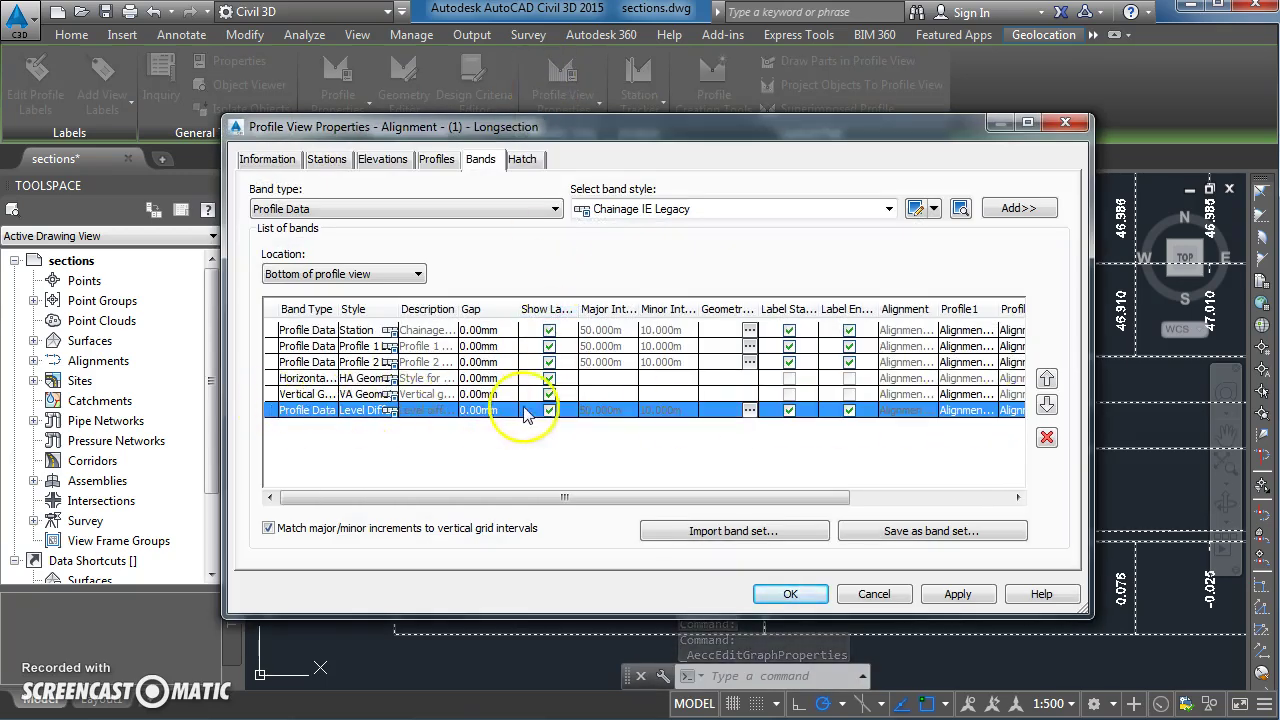
{"action": "left_click", "coordinate": [1046, 381]}
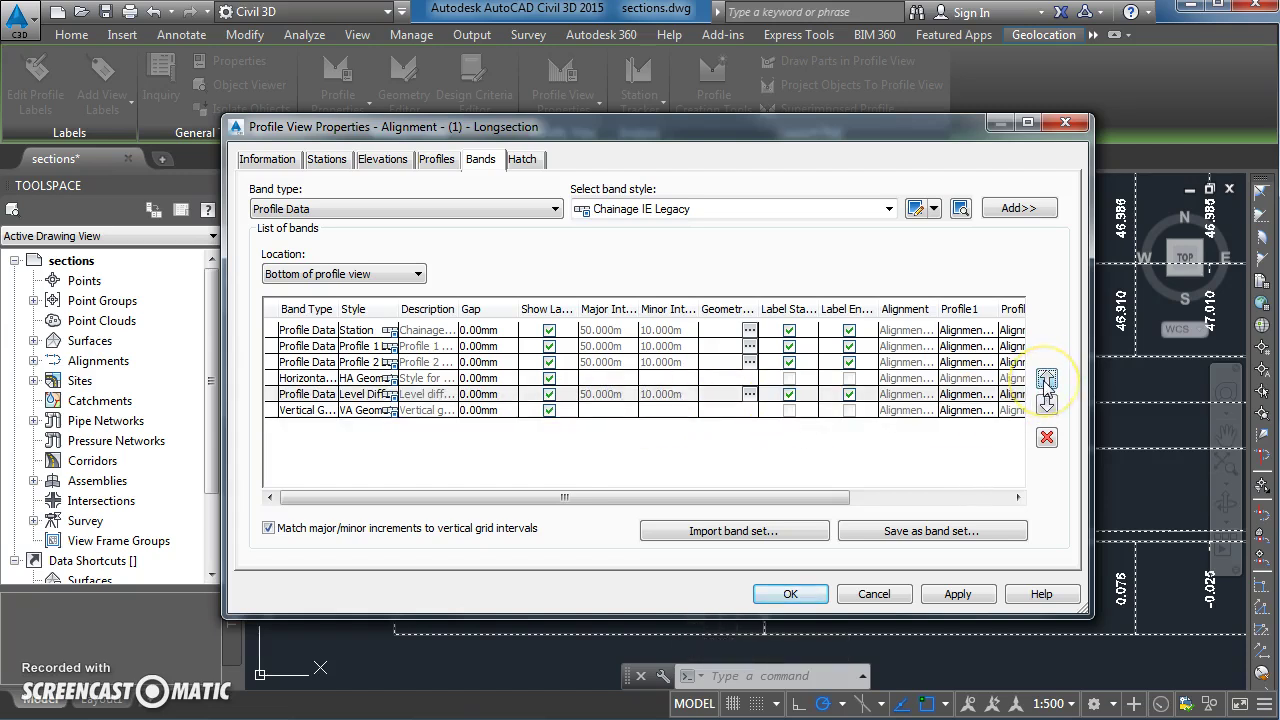
{"action": "left_click", "coordinate": [1046, 383]}
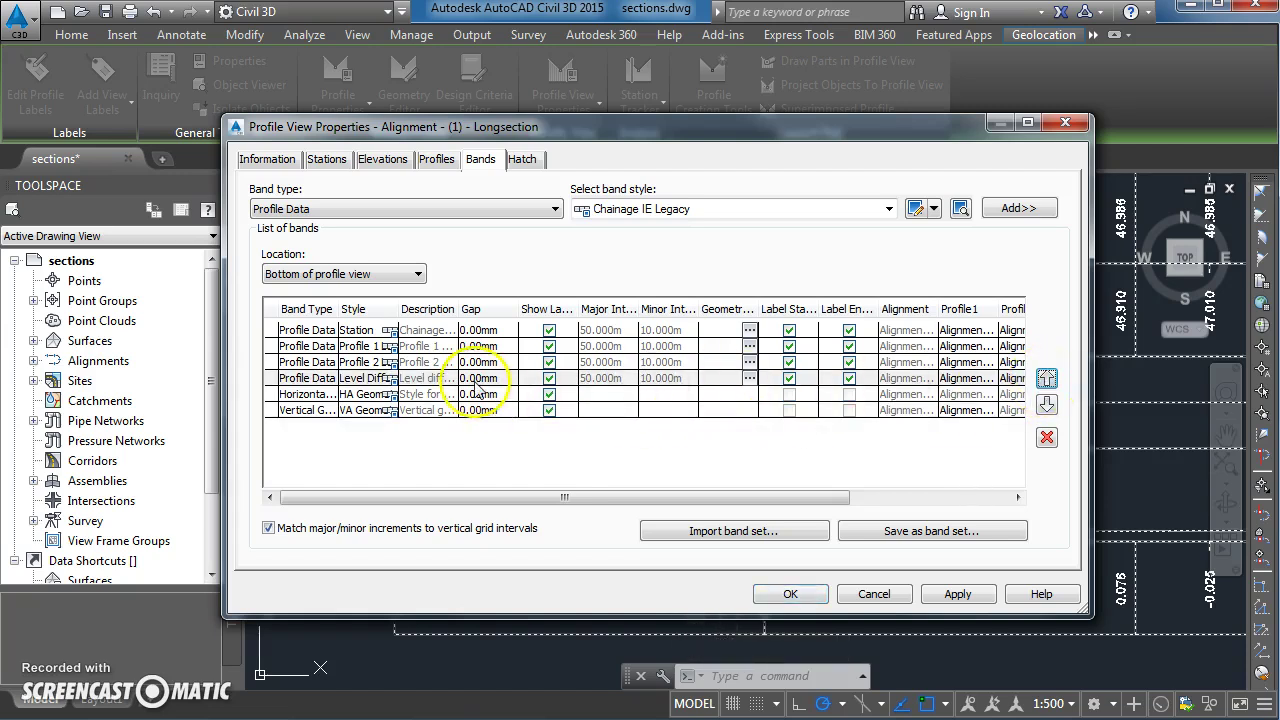
{"action": "left_click", "coordinate": [970, 597]}
{"action": "left_click", "coordinate": [805, 594]}
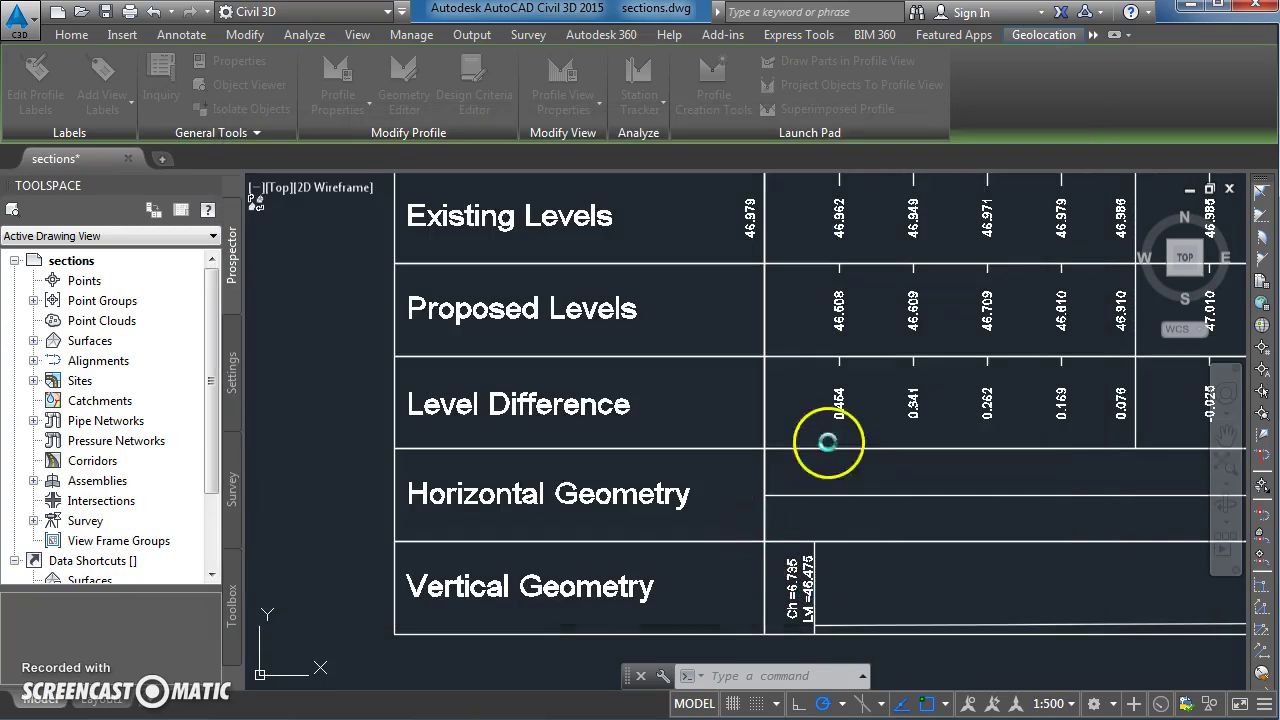
Step: Compare the Existing Levels, Proposed Levels and Level Difference values with each other and with the profile lines along the longsection
{"action": "scroll", "coordinate": [863, 386], "scroll_direction": "down", "scroll_amount": 2}
{"action": "scroll", "coordinate": [757, 480], "scroll_direction": "up", "scroll_amount": 2}
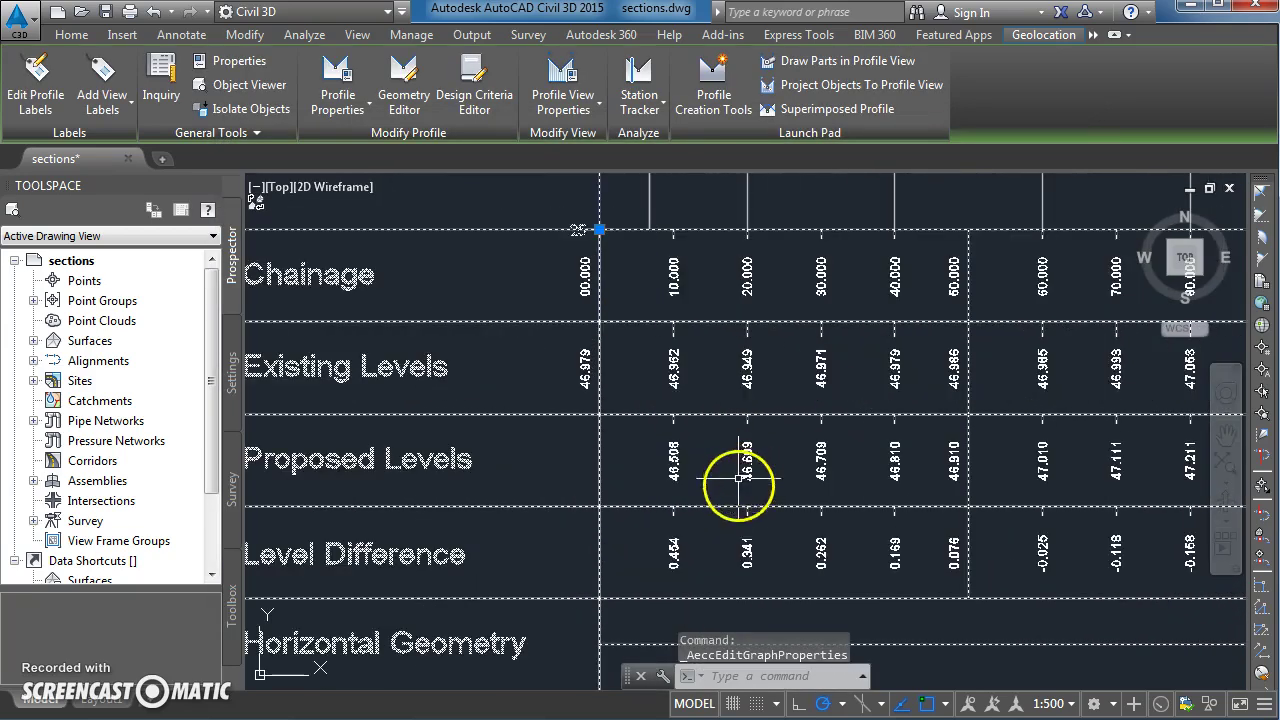
{"action": "scroll", "coordinate": [688, 394], "scroll_direction": "up", "scroll_amount": 2}
{"action": "middle_click_drag", "start_coordinate": [708, 463], "coordinate": [710, 429]}
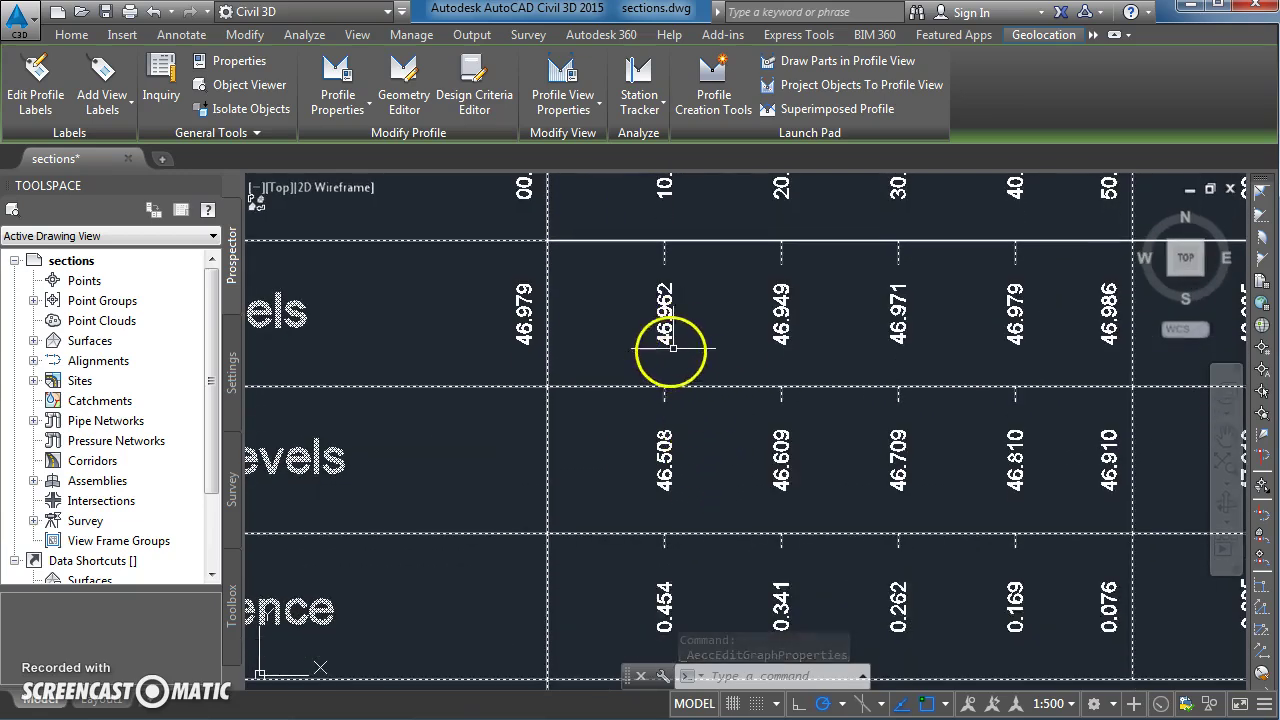
{"action": "middle_click_drag", "start_coordinate": [666, 495], "coordinate": [744, 470]}
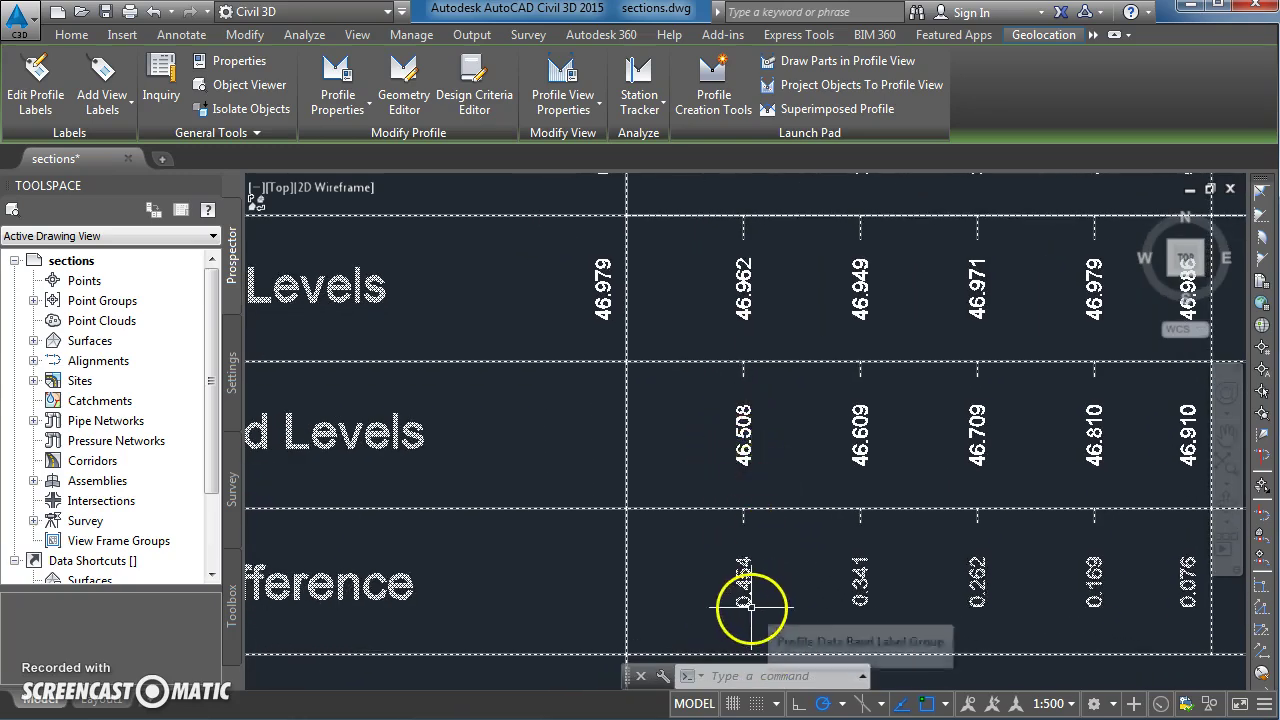
{"action": "scroll", "coordinate": [749, 602], "scroll_direction": "down", "scroll_amount": 2}
{"action": "scroll", "coordinate": [750, 605], "scroll_direction": "down", "scroll_amount": 5}
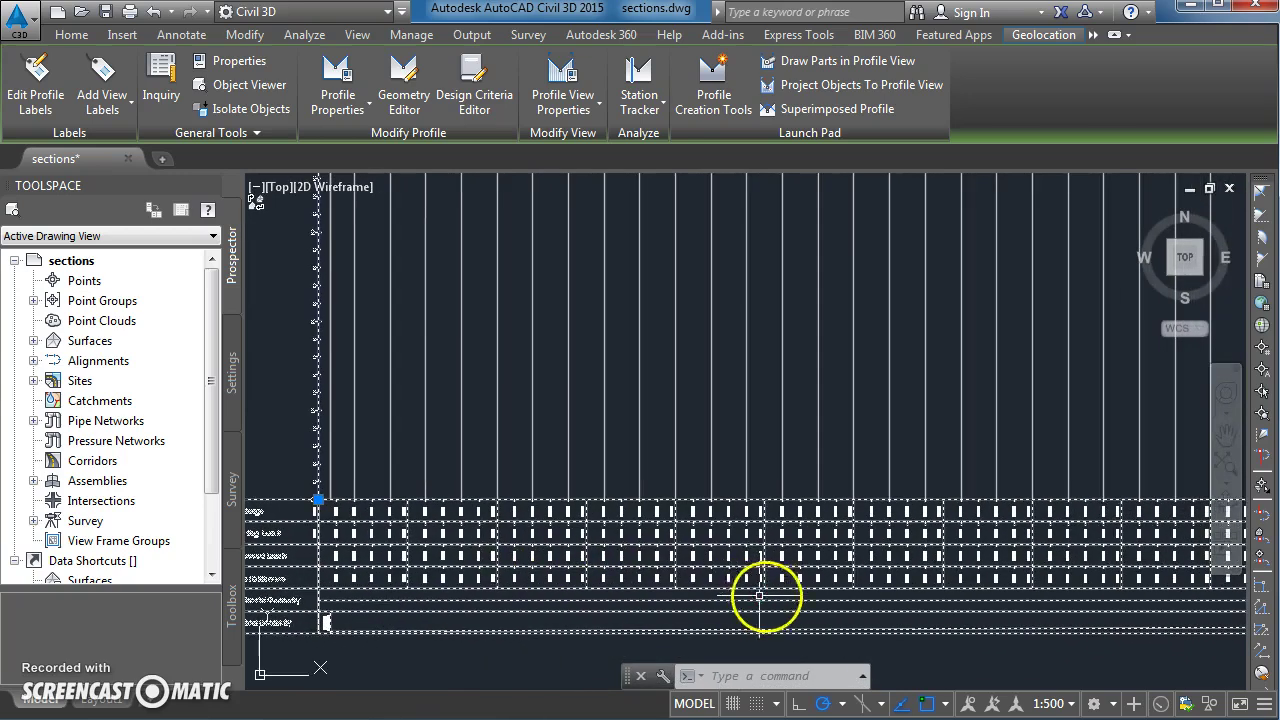
{"action": "scroll", "coordinate": [930, 571], "scroll_direction": "down", "scroll_amount": 4}
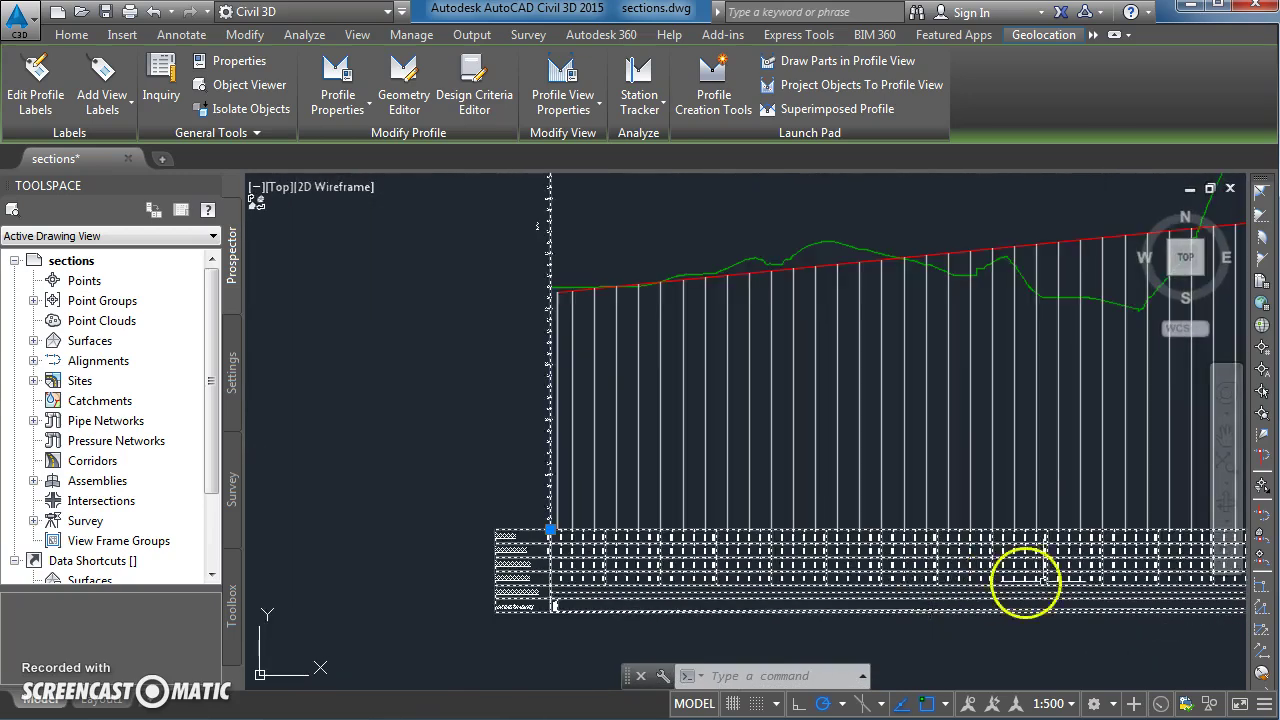
{"action": "middle_click_drag", "start_coordinate": [1055, 580], "coordinate": [771, 571]}
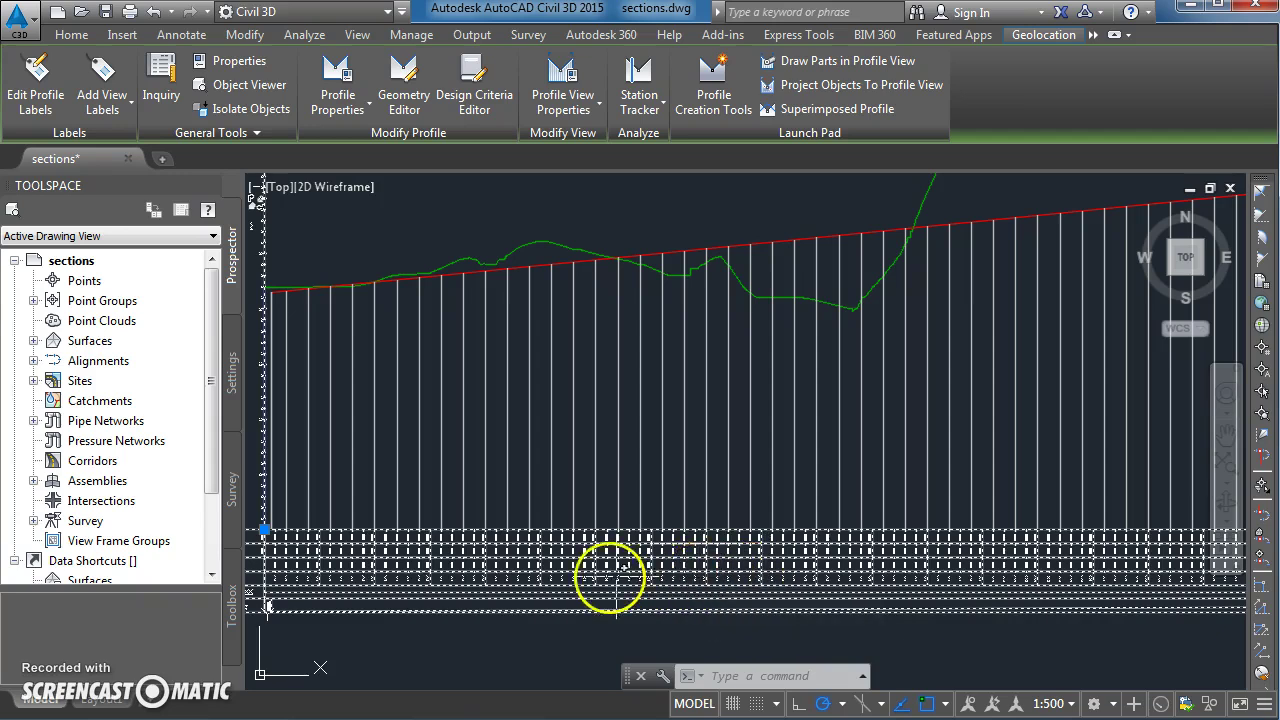
{"action": "scroll", "coordinate": [601, 577], "scroll_direction": "up", "scroll_amount": 5}
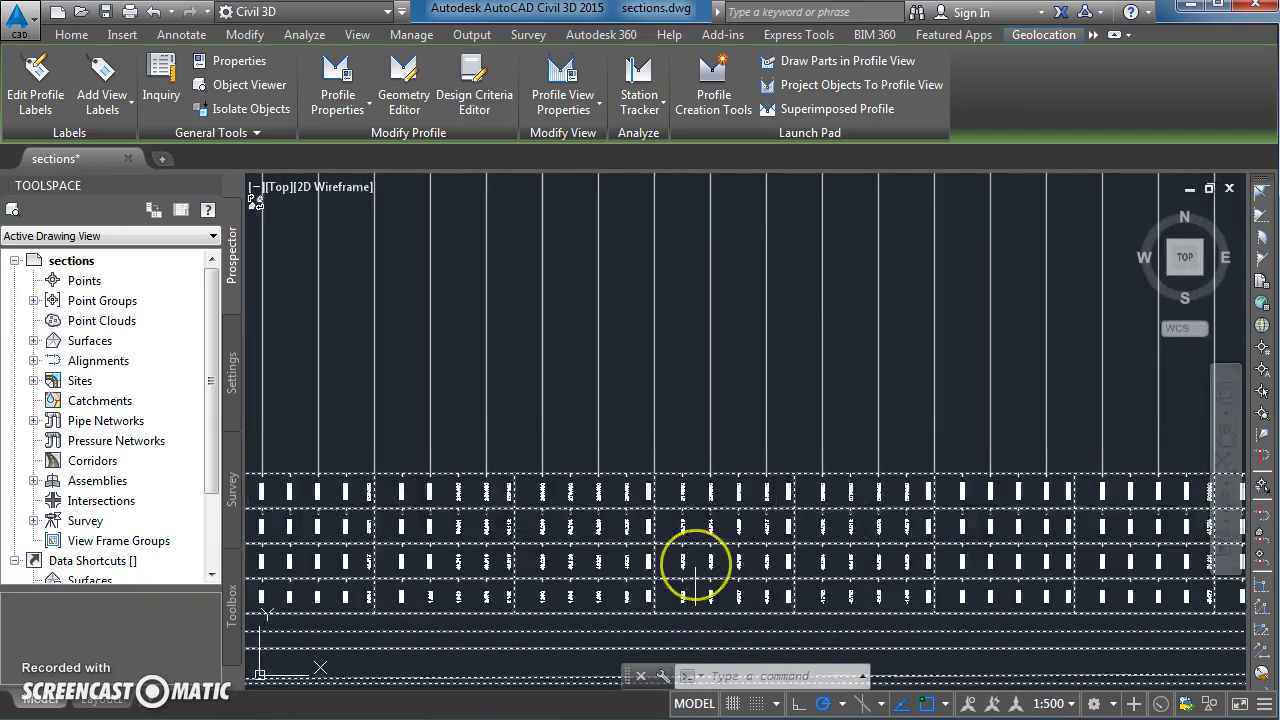